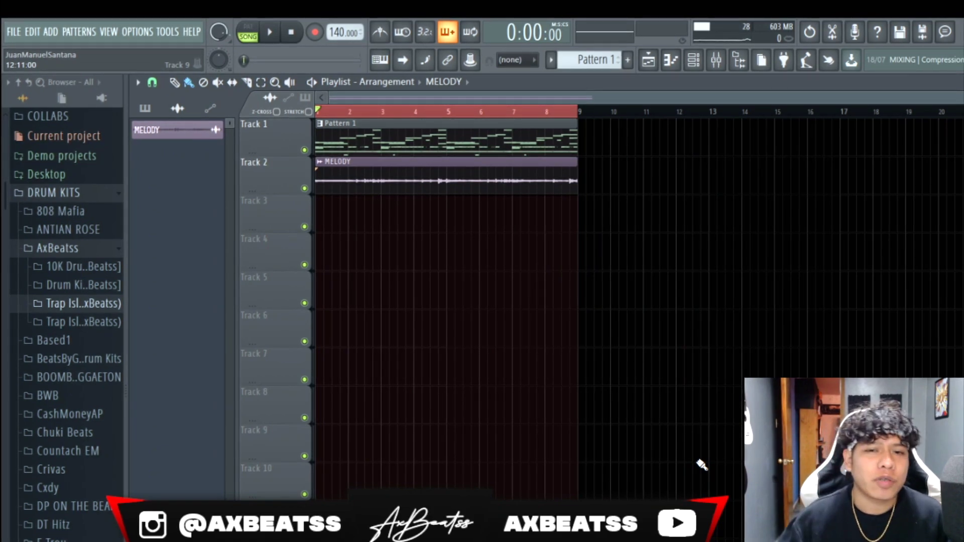
# Show the channel rack and play the song arrangement to hear the dry beat.
pyautogui.click(692, 59)
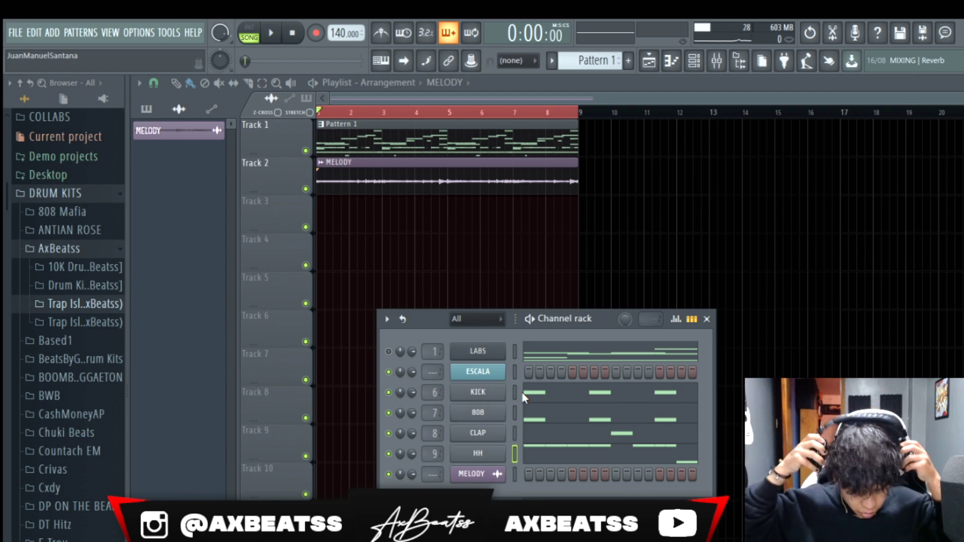
pyautogui.press('space')
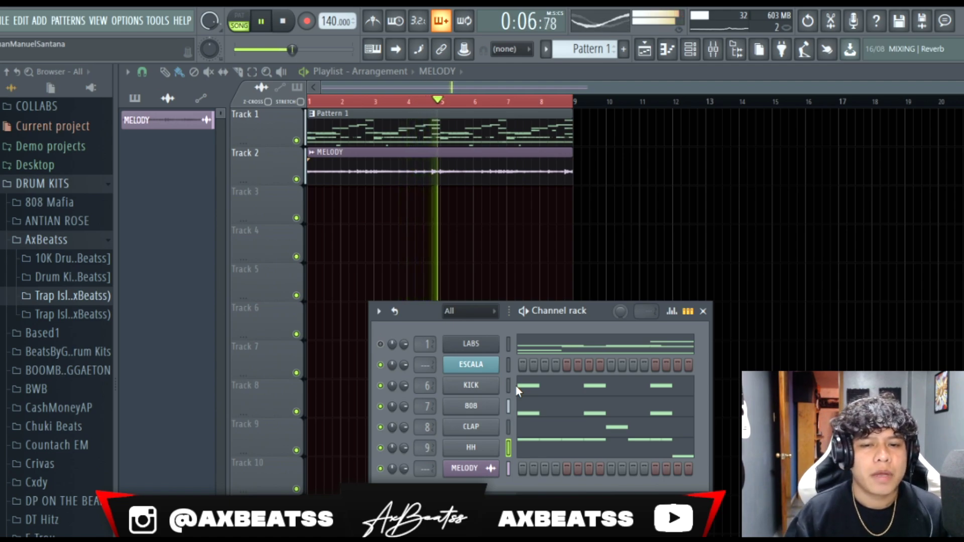
pyautogui.press('space')
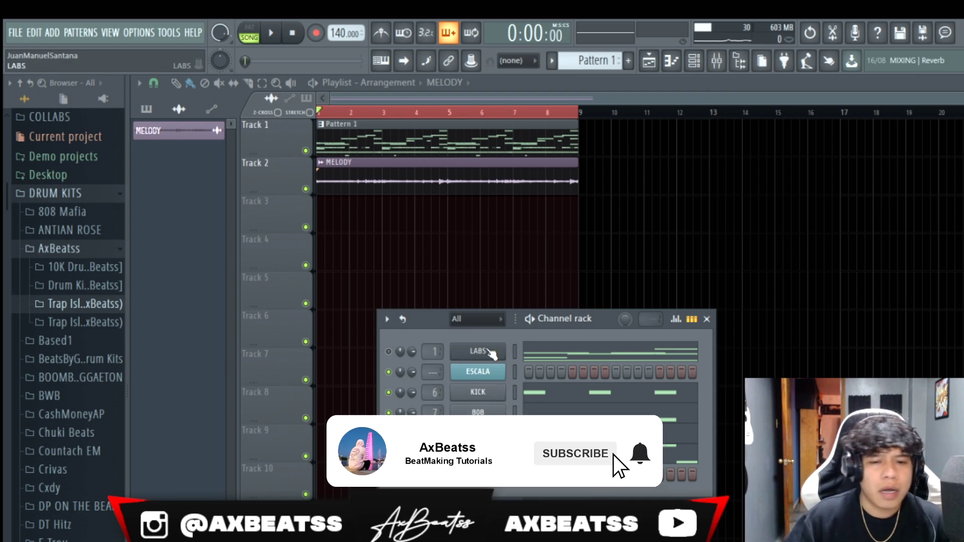
# Show the effects loaded on the GUITAR mixer track, and close the mixer again.
pyautogui.click(717, 60)
pyautogui.click(544, 289)
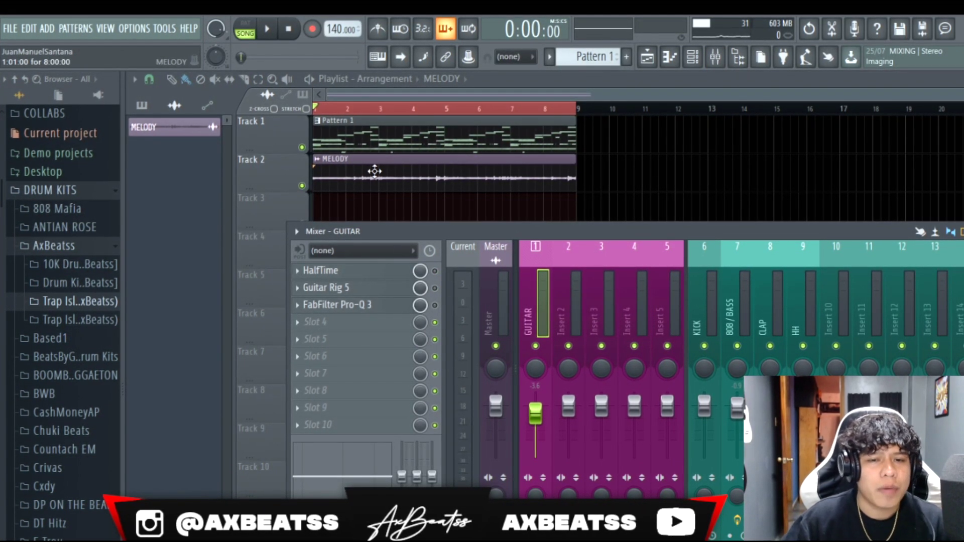
pyautogui.press('F9')
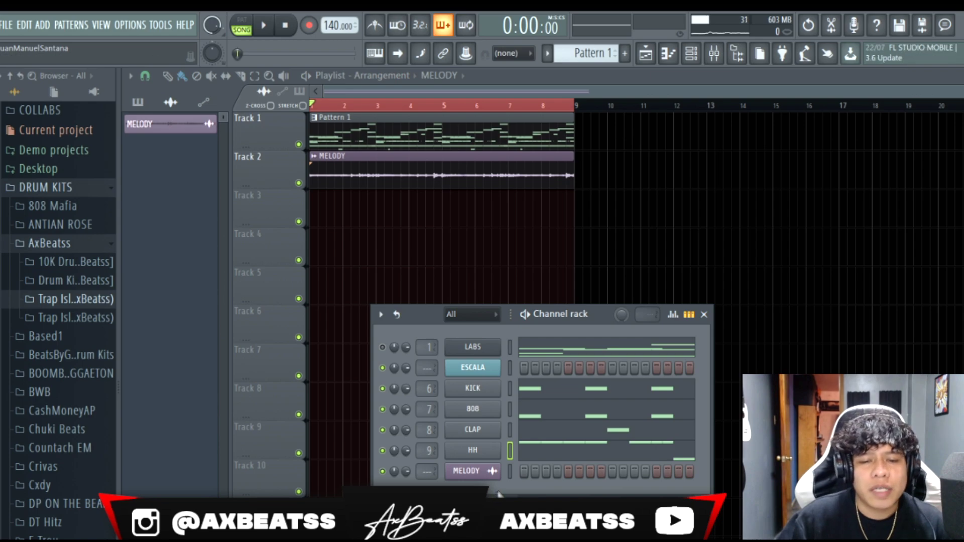
# Load Patcher into the first effect slot of the HH mixer track and play the song briefly.
pyautogui.click(492, 451)
pyautogui.click(715, 55)
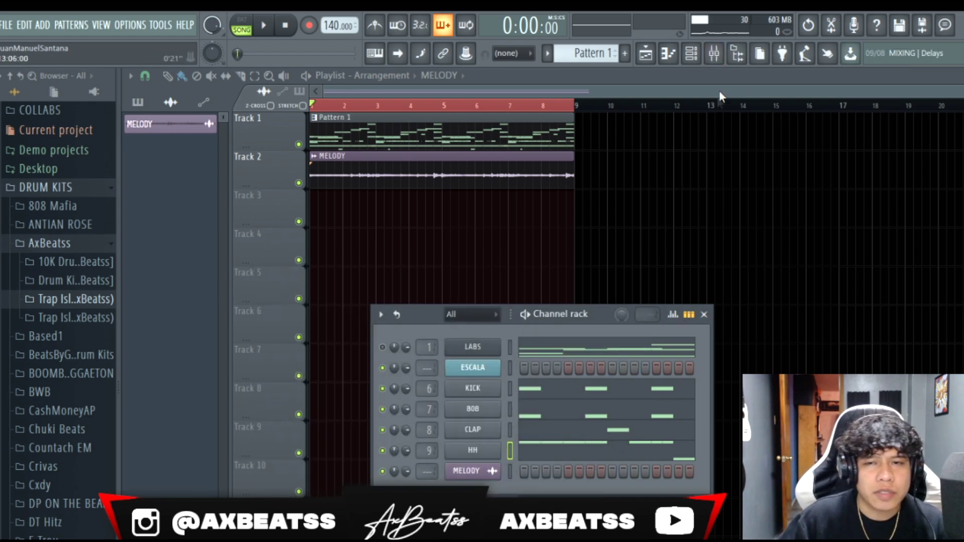
pyautogui.click(714, 55)
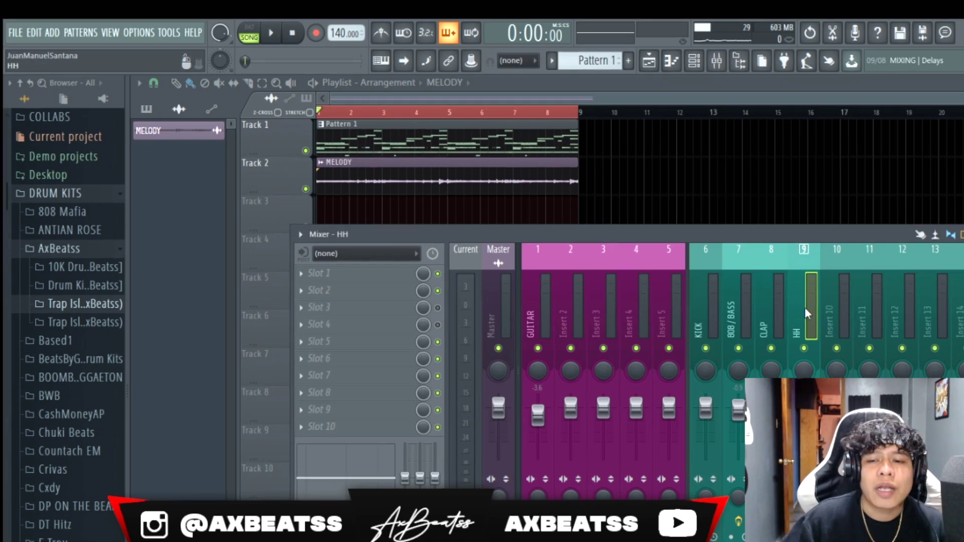
pyautogui.click(326, 278)
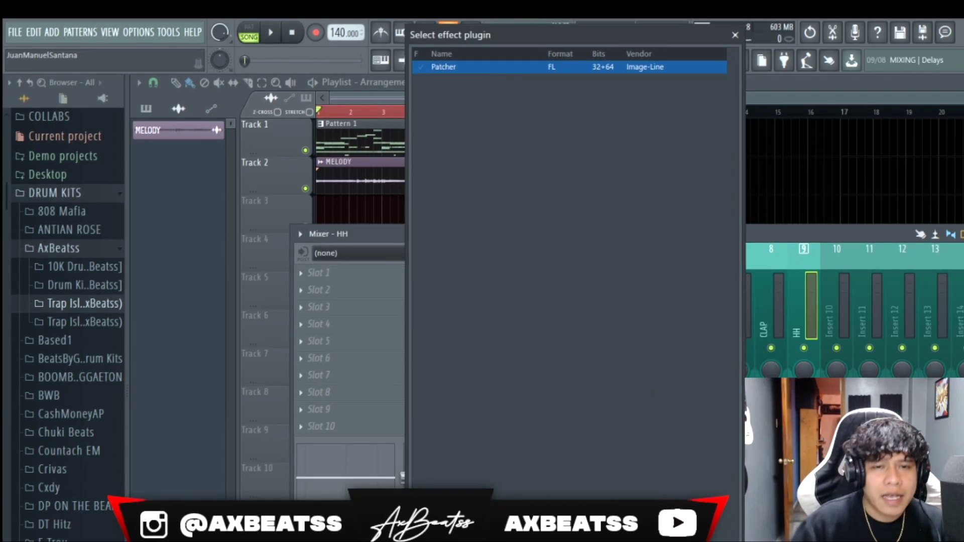
pyautogui.doubleClick(452, 67)
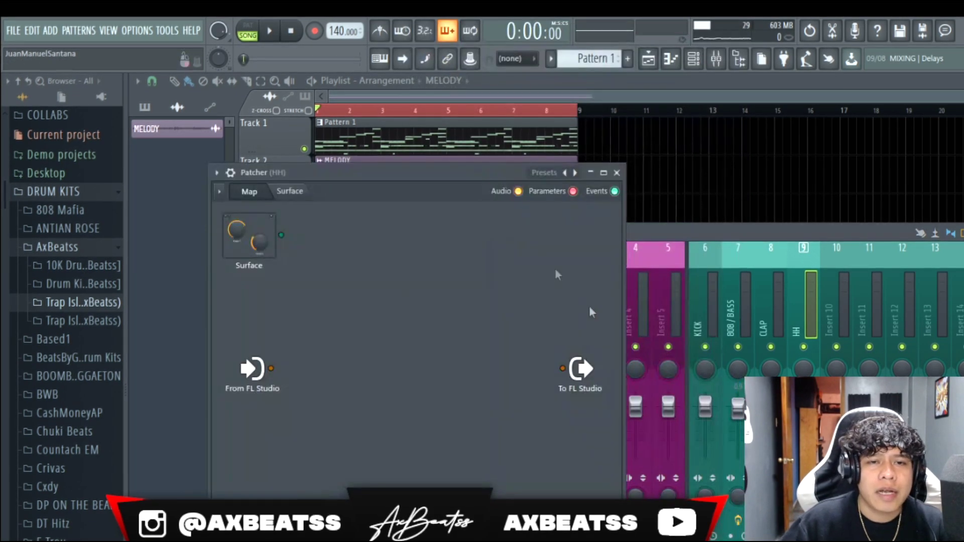
pyautogui.moveTo(333, 173); pyautogui.dragTo(571, 170)
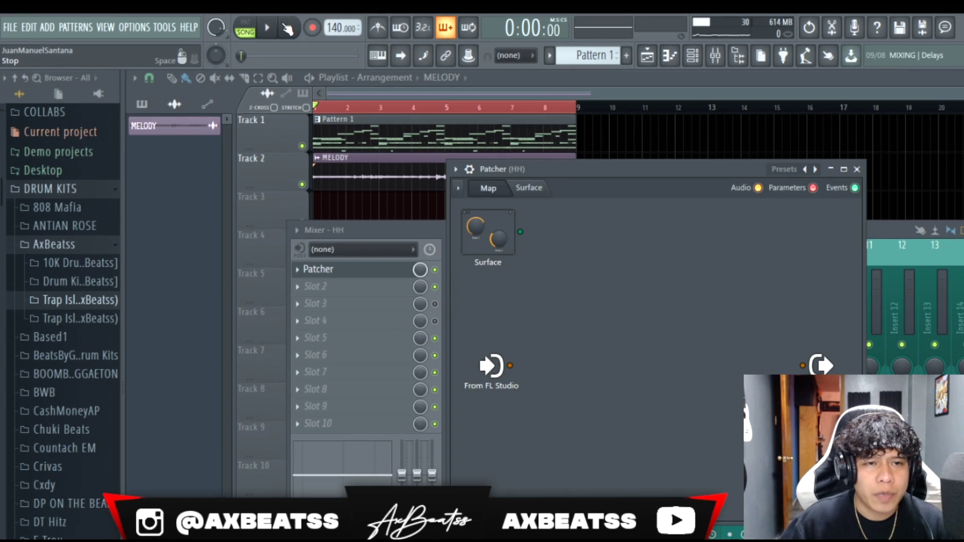
pyautogui.press('space')
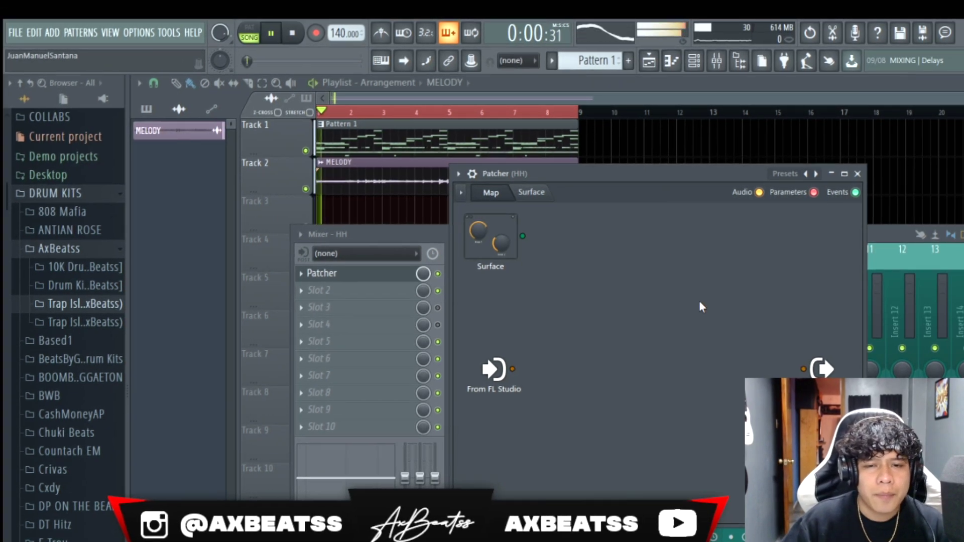
pyautogui.press('space')
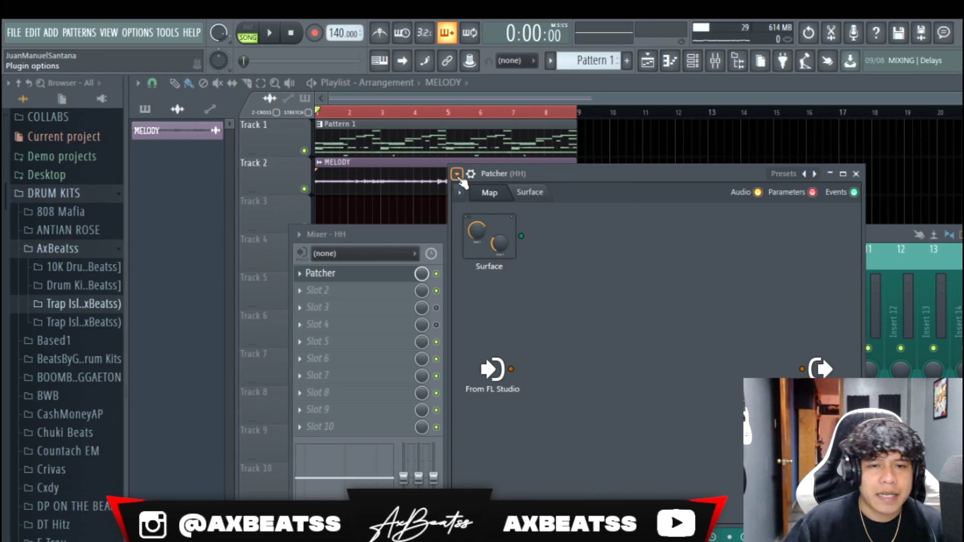
# Load the Internal EQ sidechain preset into the HH track's Patcher.
pyautogui.click(457, 173)
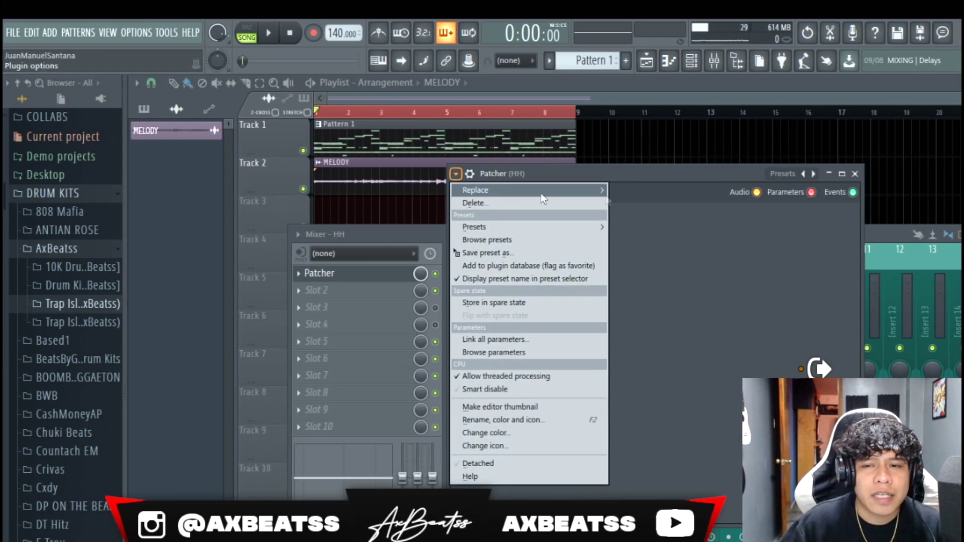
pyautogui.click(813, 177)
pyautogui.click(813, 175)
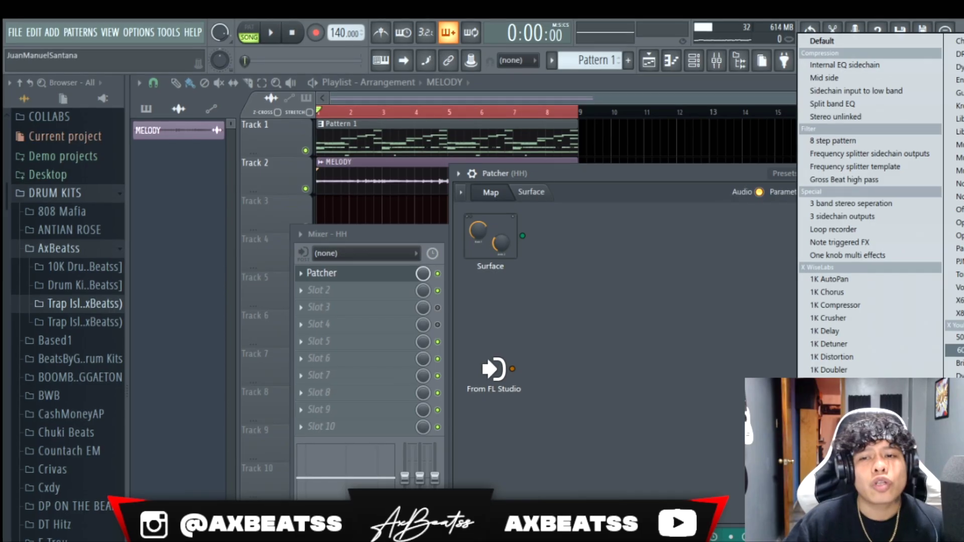
pyautogui.click(867, 61)
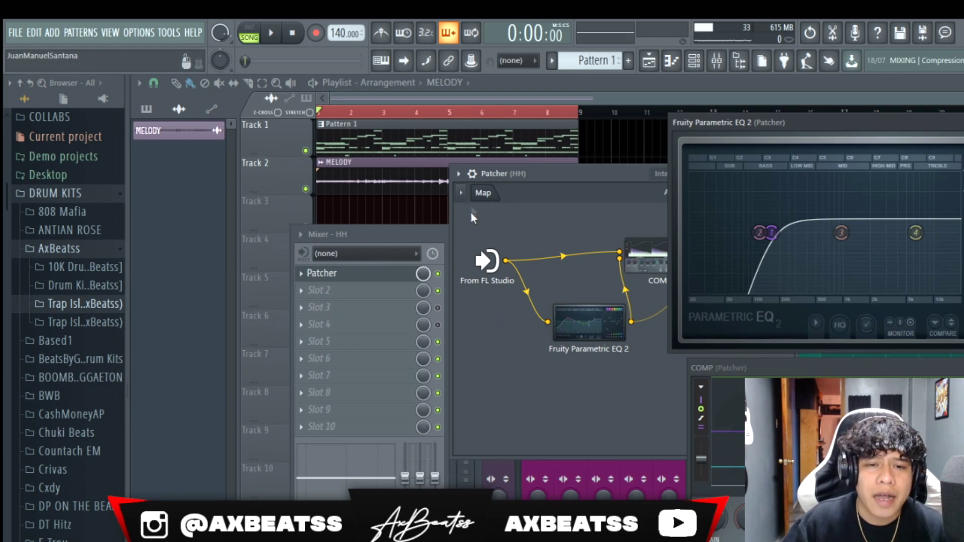
# Switch the HH track's Patcher to the X8 Delay preset and play the song with it.
pyautogui.click(459, 173)
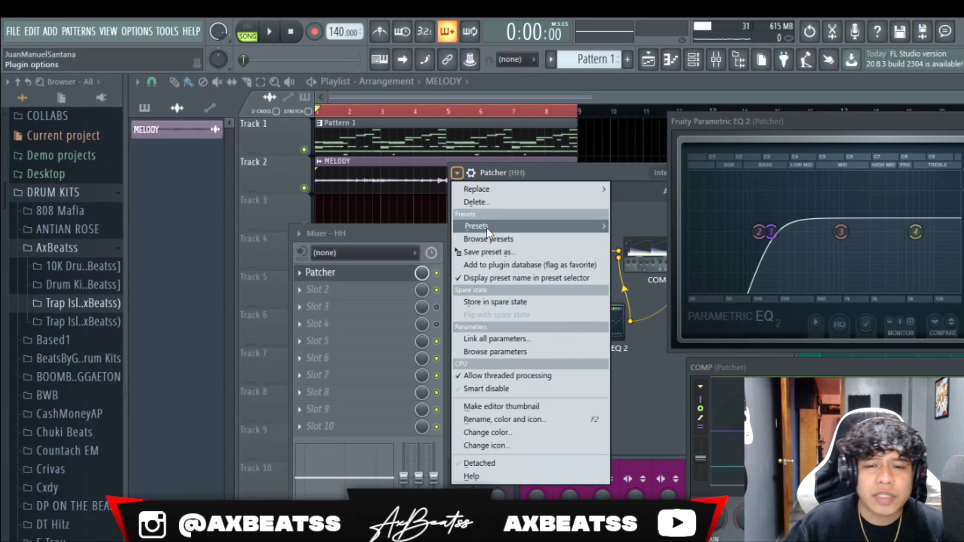
pyautogui.moveTo(486, 228)
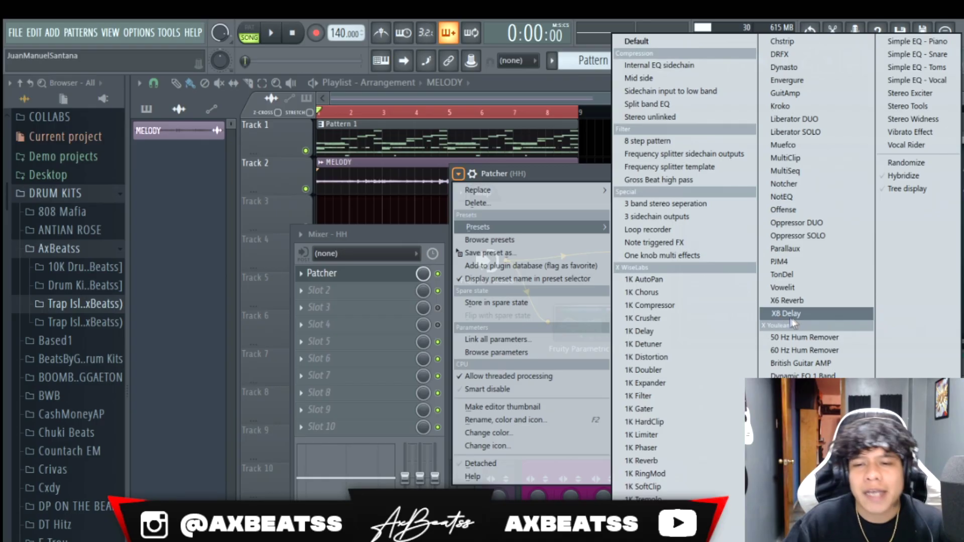
pyautogui.click(792, 318)
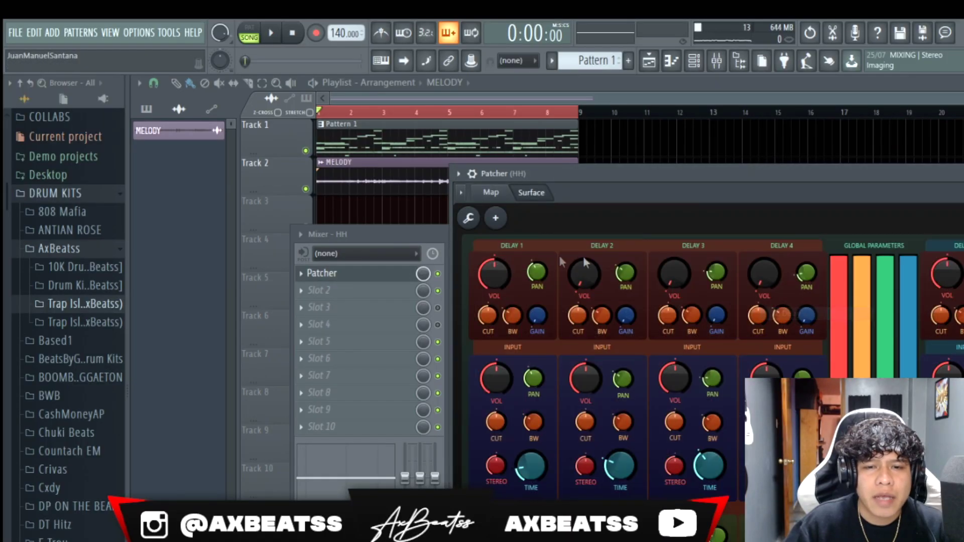
pyautogui.press('space')
pyautogui.moveTo(721, 168); pyautogui.dragTo(510, 173)
pyautogui.press('space')
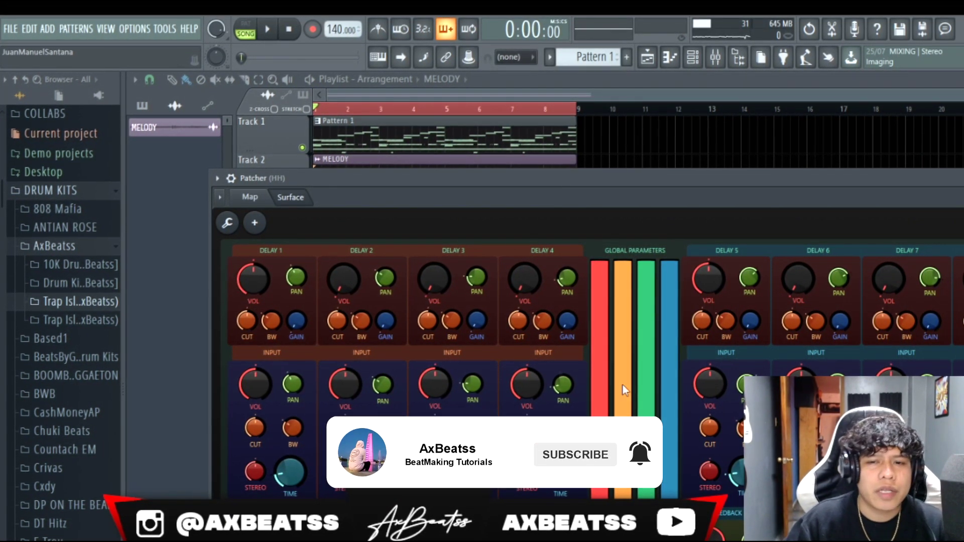
# Solo the HH mixer track and mute the MELODY track in the playlist during playback.
pyautogui.press('Escape')
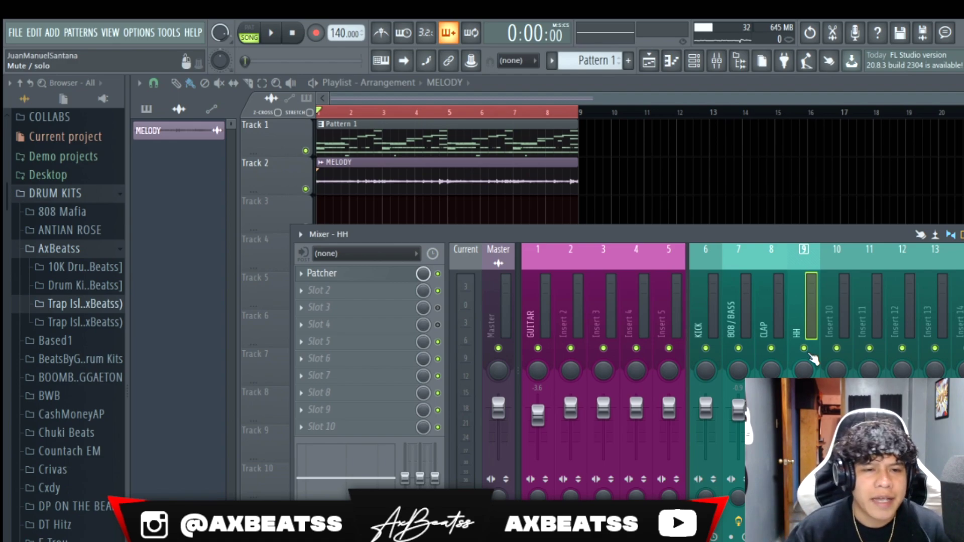
pyautogui.rightClick(805, 348)
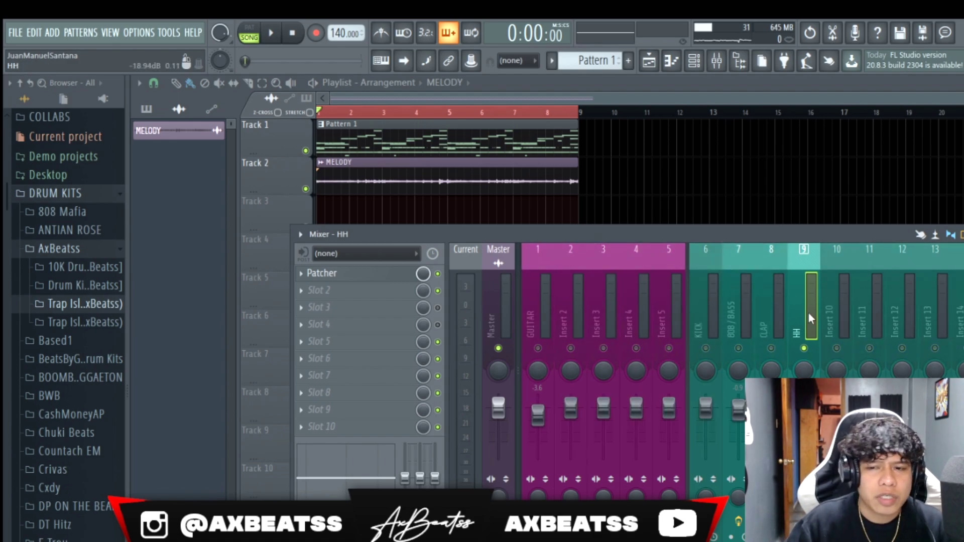
pyautogui.press('space')
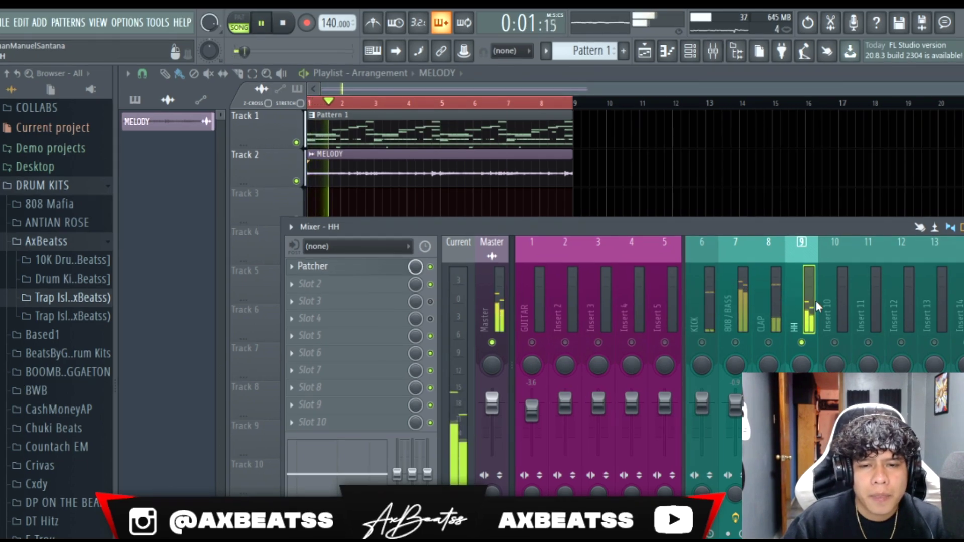
pyautogui.click(296, 180)
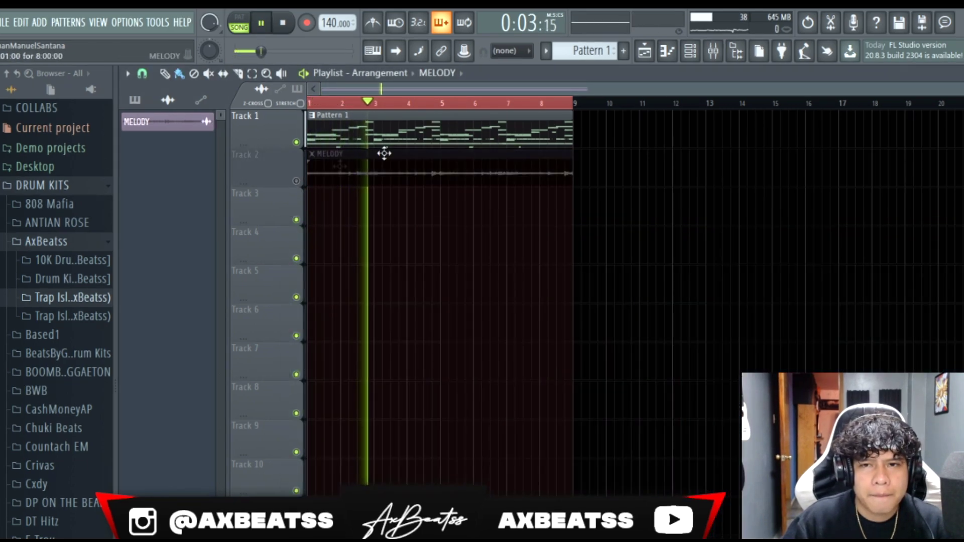
pyautogui.click(712, 52)
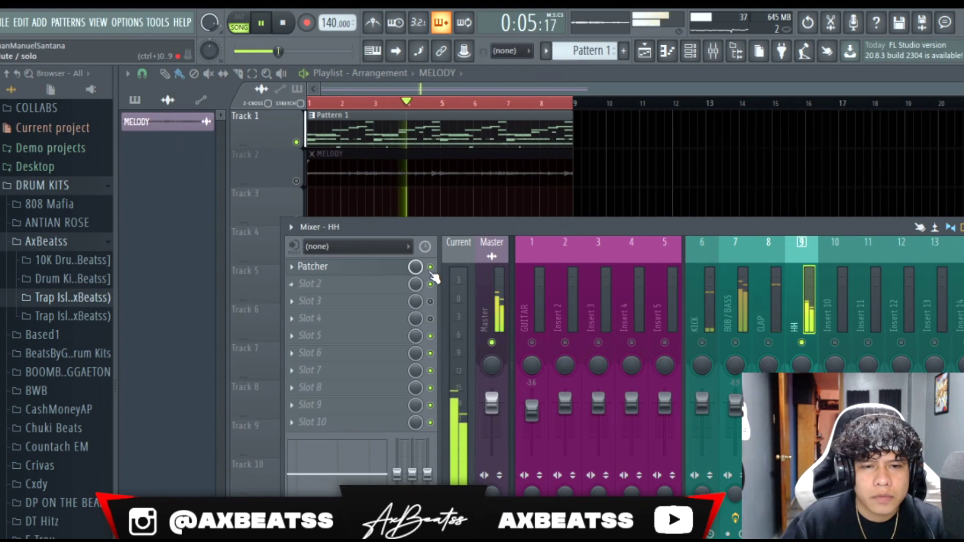
# Compare the hi-hat sound with Patcher bypassed and enabled during playback.
pyautogui.press('space')
pyautogui.click(438, 275)
pyautogui.press('space')
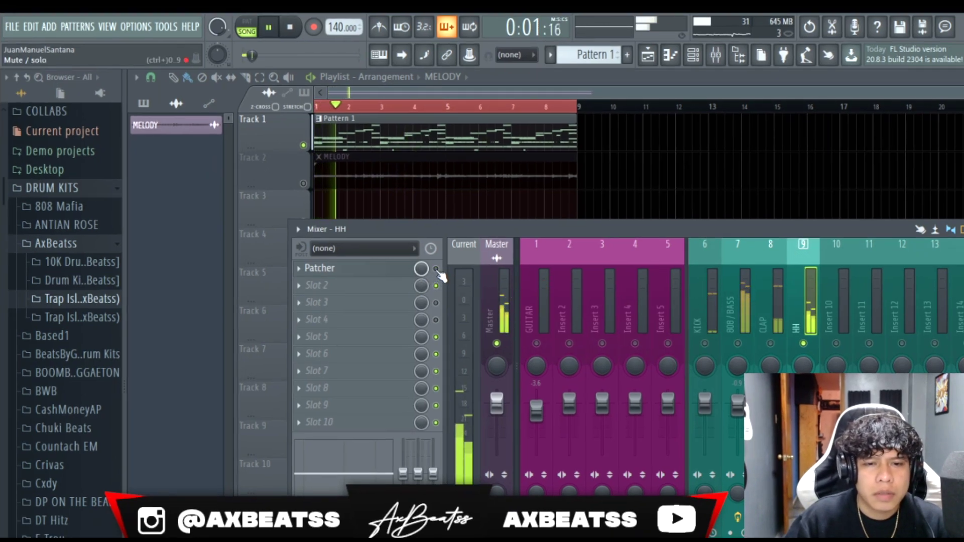
pyautogui.click(437, 270)
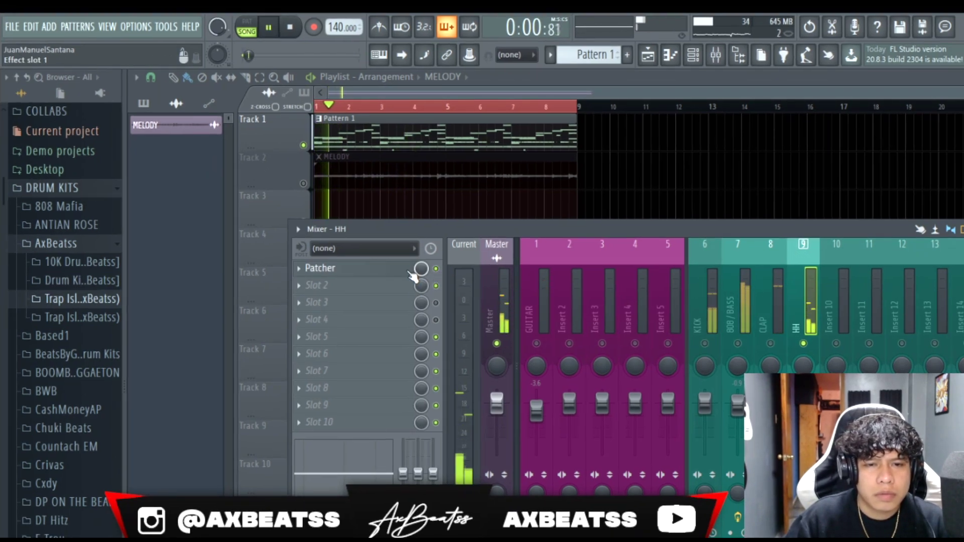
pyautogui.press('space')
# Load the Simple EQ - Drums preset into the HH track's Patcher and start playback.
pyautogui.click(387, 271)
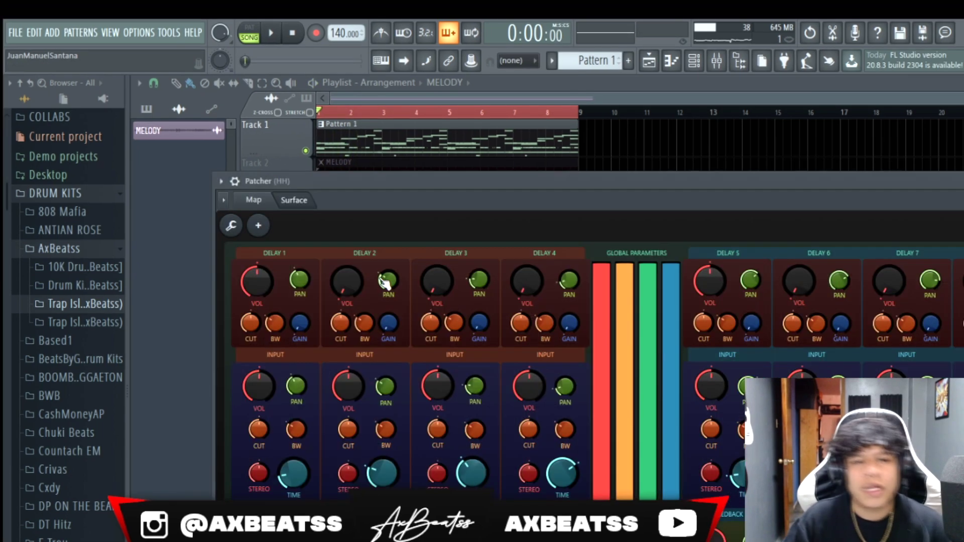
pyautogui.click(221, 182)
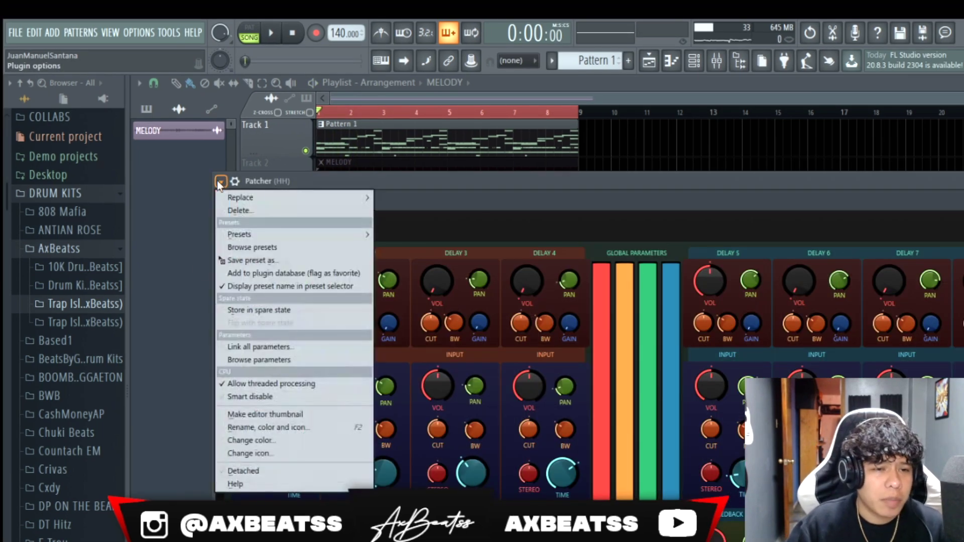
pyautogui.moveTo(258, 236)
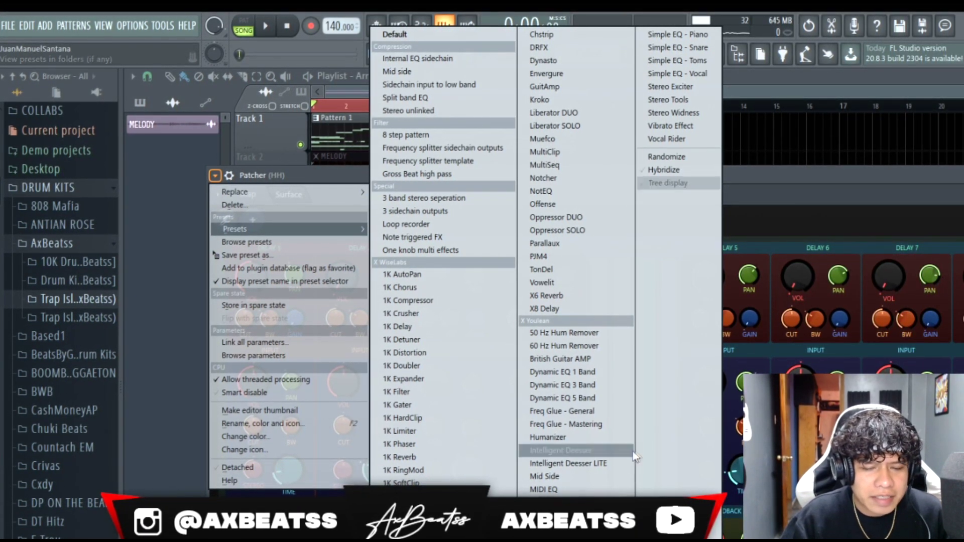
pyautogui.click(562, 522)
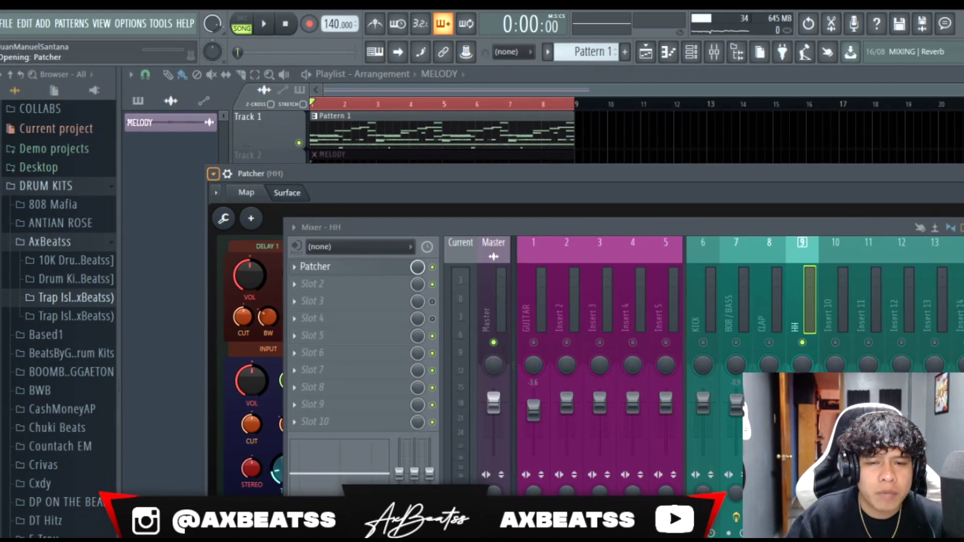
pyautogui.press('space')
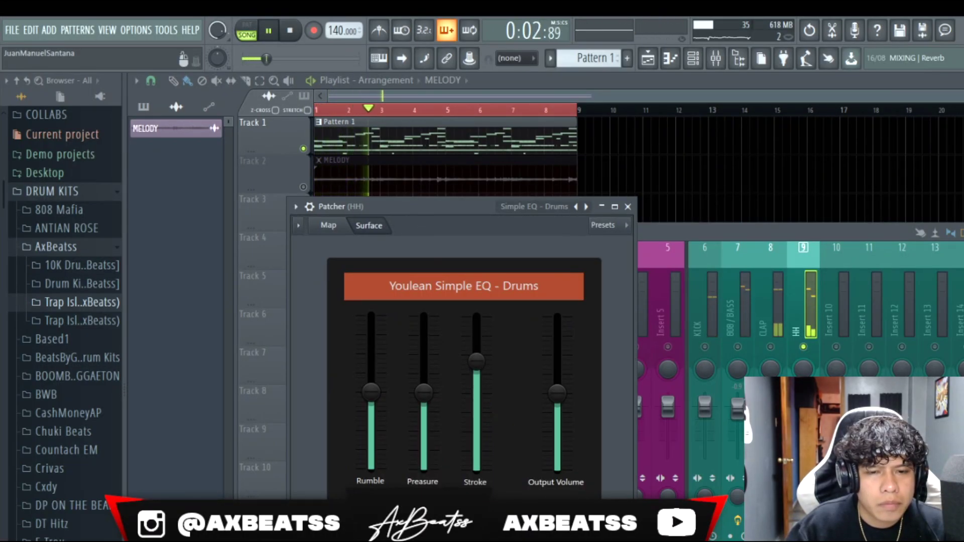
# Adjust the Rumble, Preasure and Stroke sliders of the drum EQ, leaving all three slightly above their middle.
pyautogui.moveTo(477, 361); pyautogui.dragTo(477, 371)
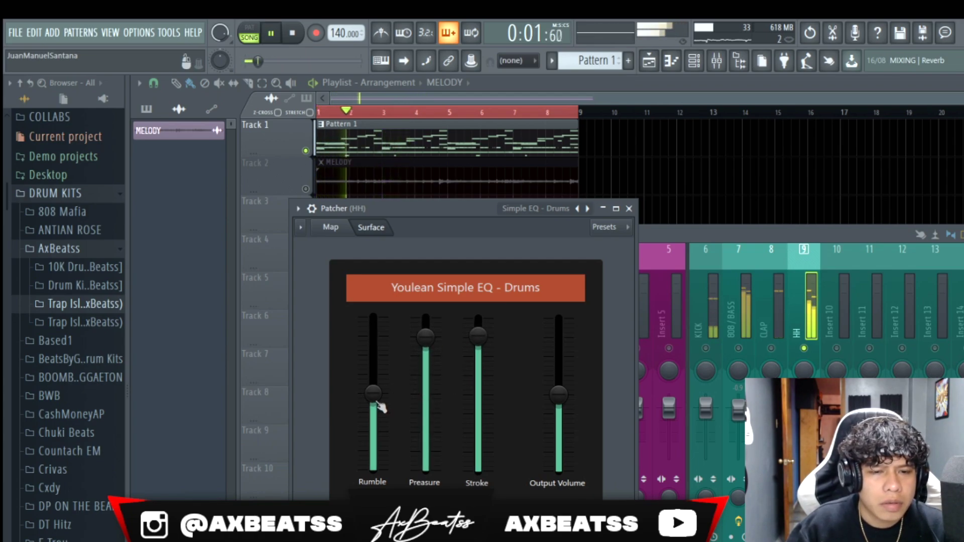
pyautogui.moveTo(373, 344); pyautogui.dragTo(373, 384)
pyautogui.press('space')
pyautogui.moveTo(426, 339); pyautogui.dragTo(426, 378)
pyautogui.moveTo(478, 339); pyautogui.dragTo(477, 380)
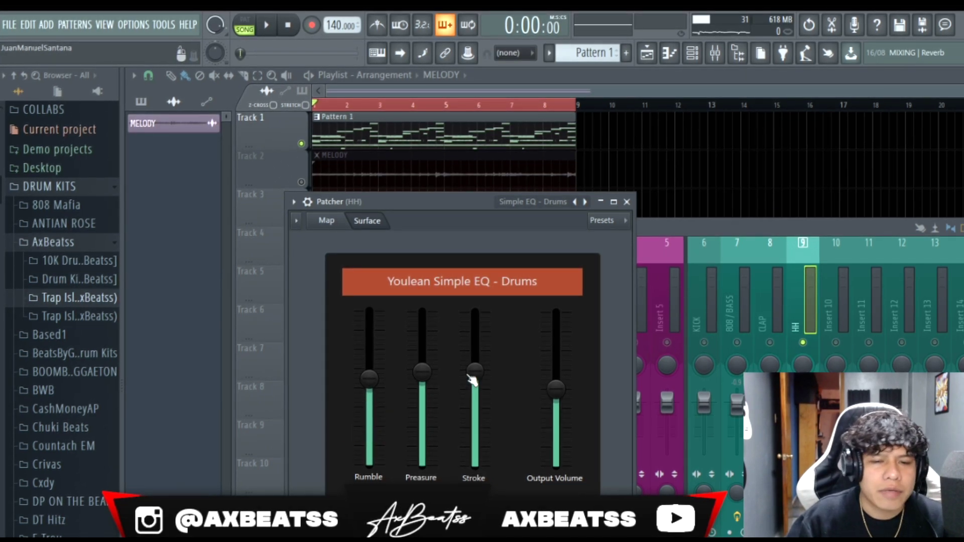
# Test extreme Rumble and Stroke settings during playback, ending with Stroke at maximum and Rumble near its middle.
pyautogui.moveTo(474, 373); pyautogui.dragTo(478, 452)
pyautogui.press('space')
pyautogui.moveTo(373, 384); pyautogui.dragTo(375, 318)
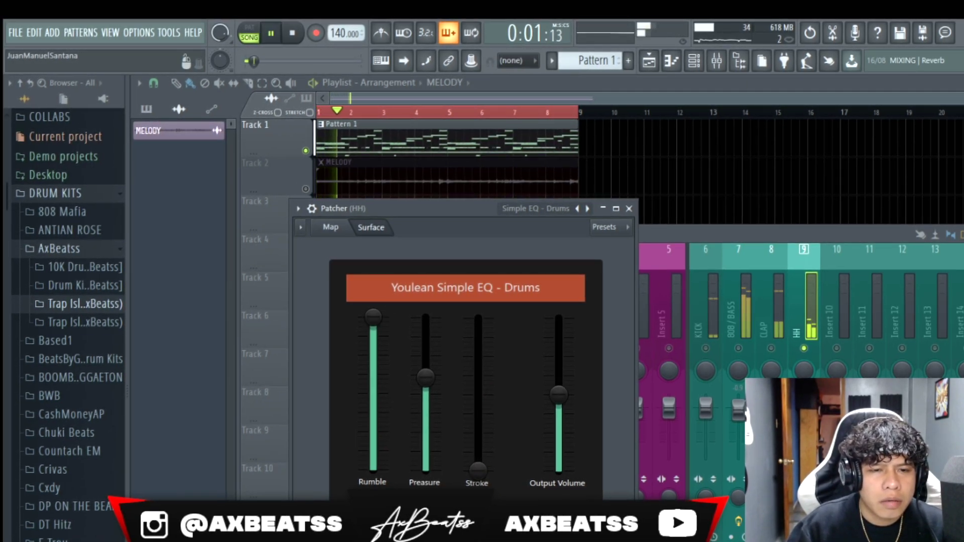
pyautogui.moveTo(478, 453); pyautogui.dragTo(478, 319)
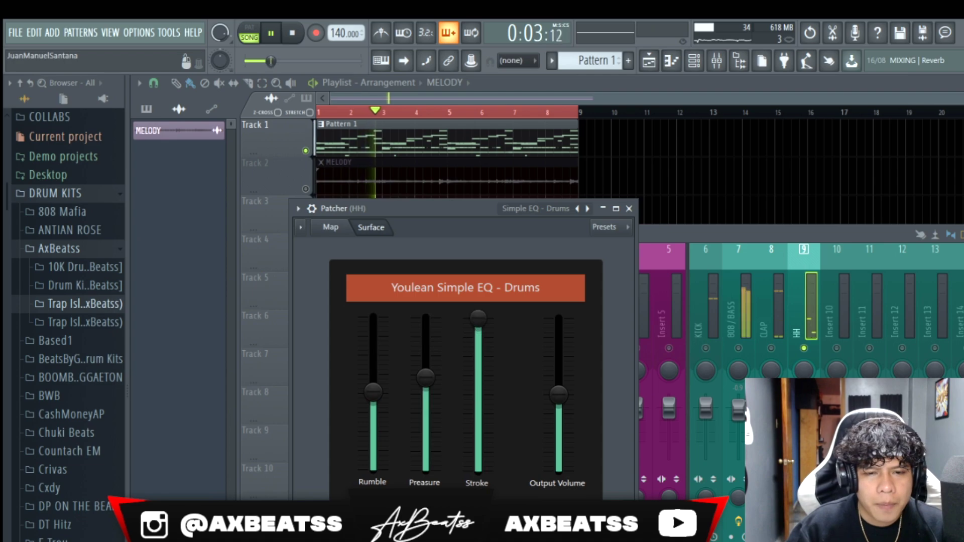
# Load the Resonance preset into the HH track's Patcher and audition it briefly with playback.
pyautogui.press('space')
pyautogui.click(297, 208)
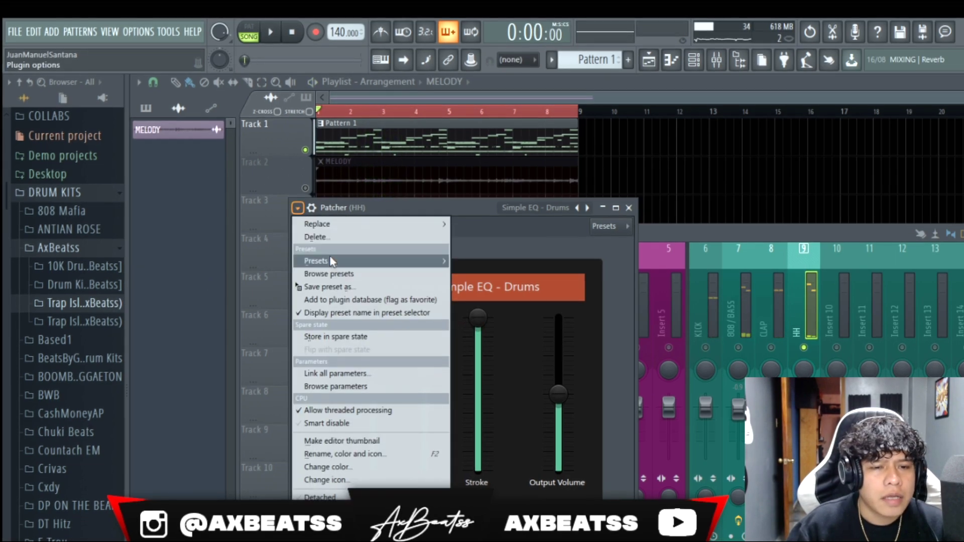
pyautogui.moveTo(331, 255)
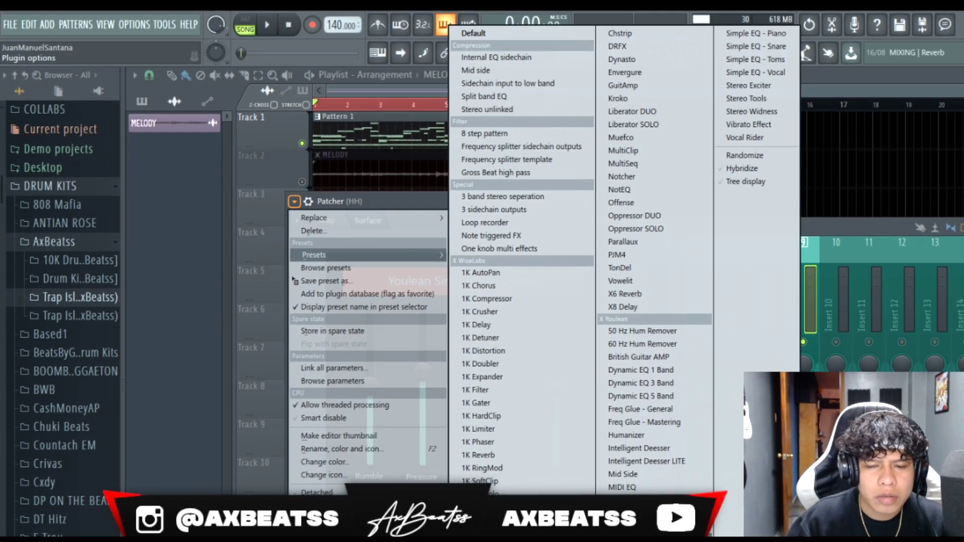
pyautogui.click(623, 501)
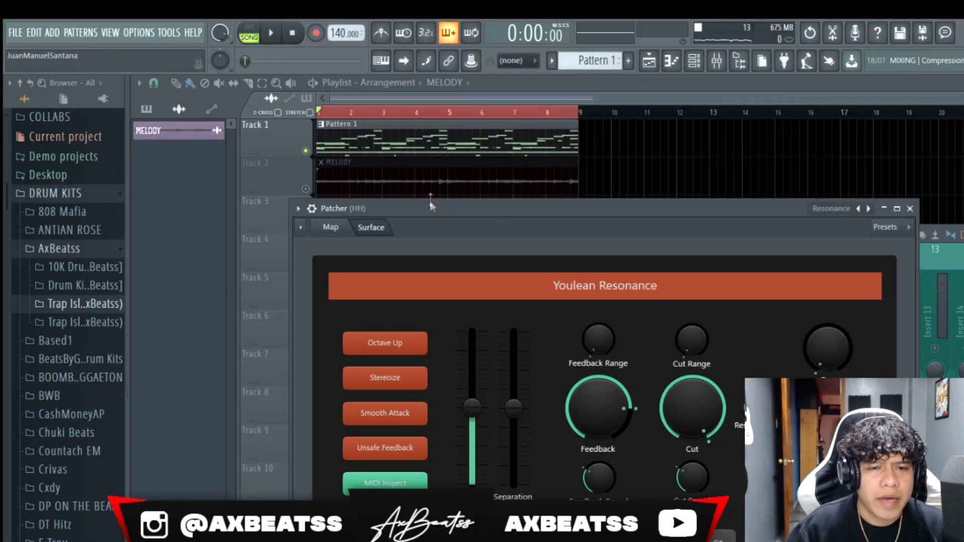
pyautogui.press('space')
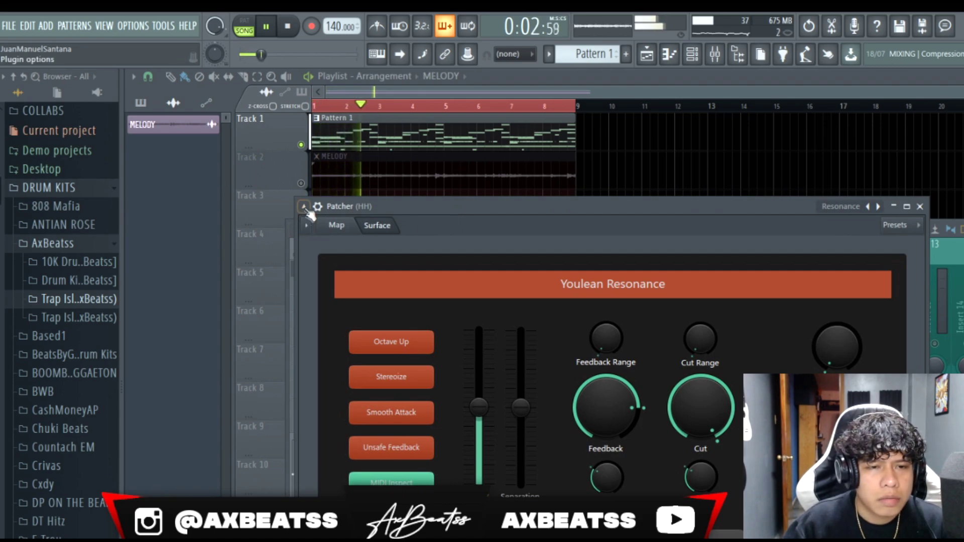
pyautogui.press('space')
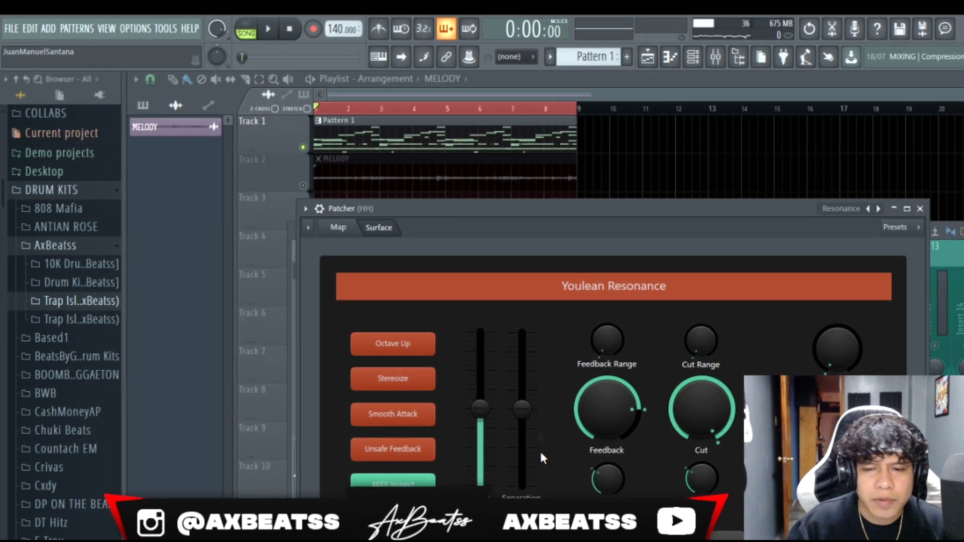
# Load the 1K Filter preset, turn its main filter knob down and enable the LO option.
pyautogui.click(304, 207)
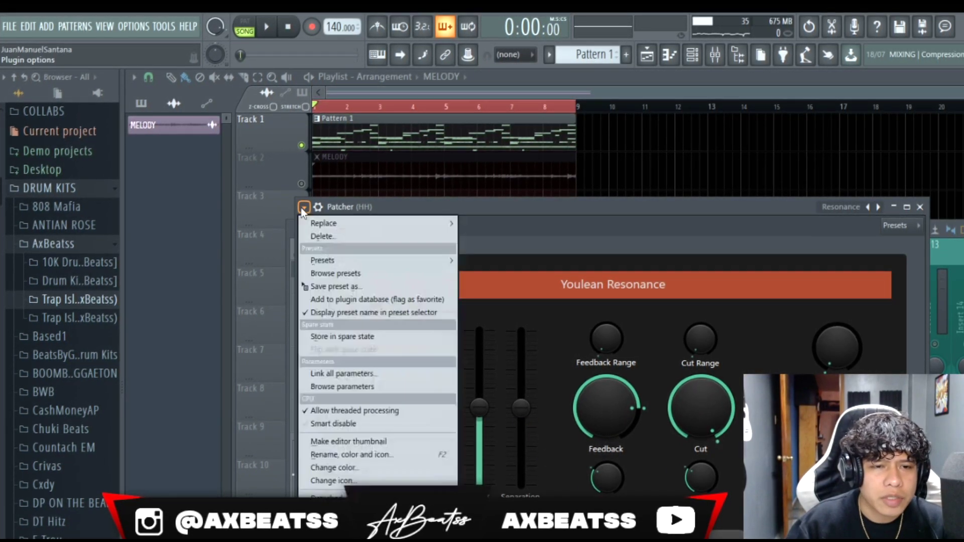
pyautogui.moveTo(327, 261)
pyautogui.click(526, 396)
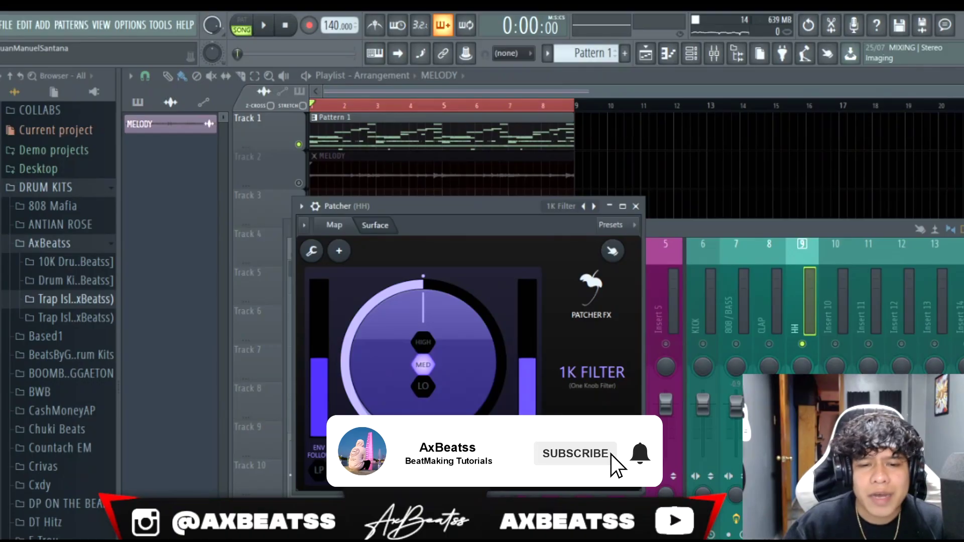
pyautogui.moveTo(919, 497); pyautogui.dragTo(848, 332)
pyautogui.moveTo(407, 350); pyautogui.dragTo(428, 352)
pyautogui.click(433, 385)
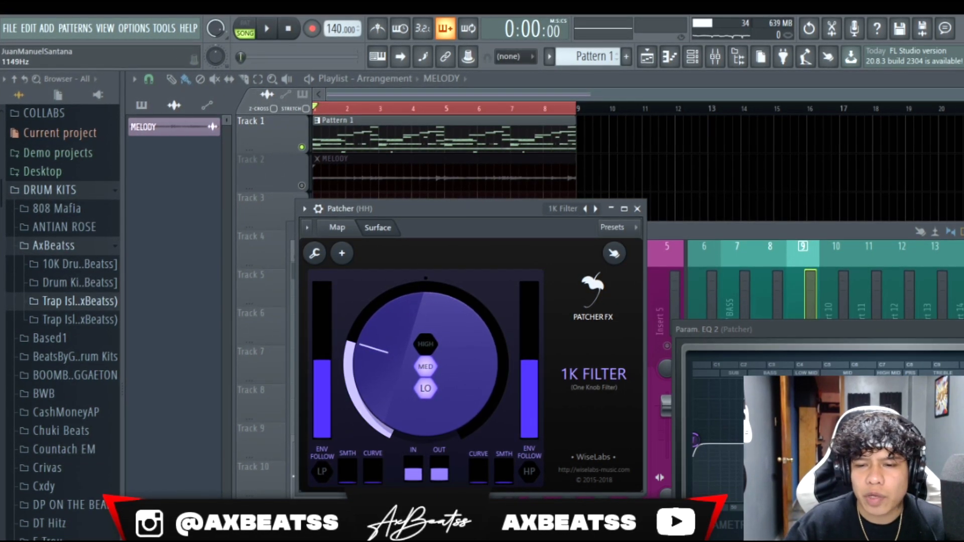
# Load the 3xciter preset, start playback and move the Patcher window clear of the mixer's effect slots.
pyautogui.click(304, 208)
pyautogui.moveTo(342, 260)
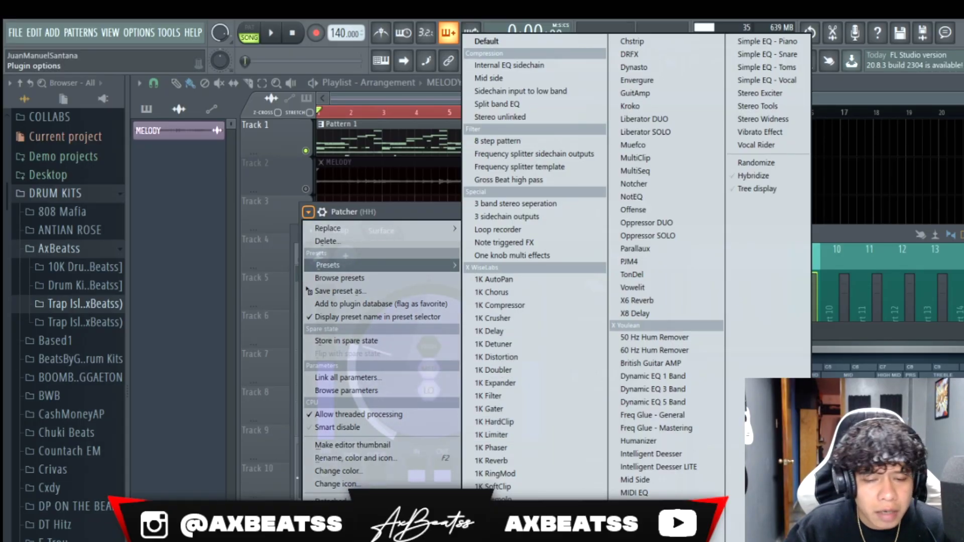
pyautogui.click(533, 512)
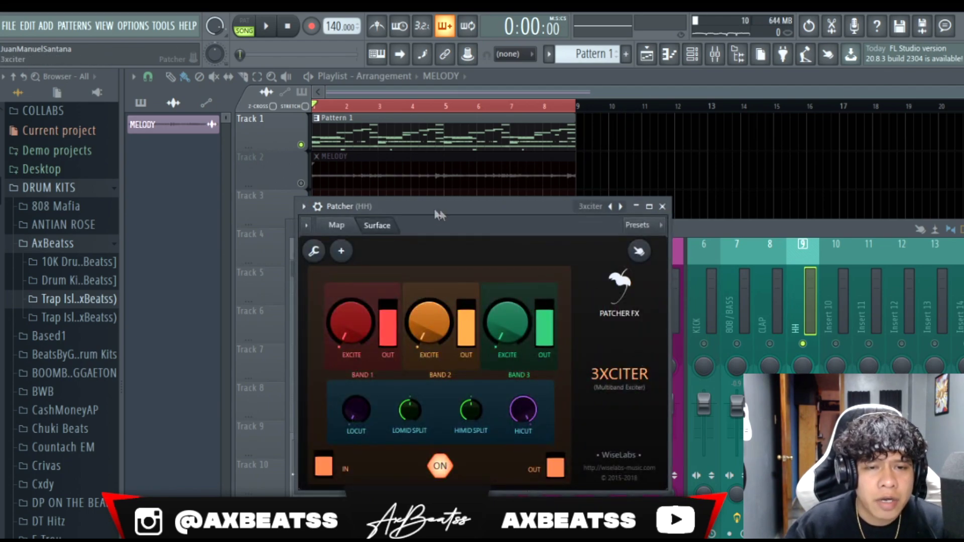
pyautogui.press('space')
pyautogui.moveTo(413, 209); pyautogui.dragTo(494, 252)
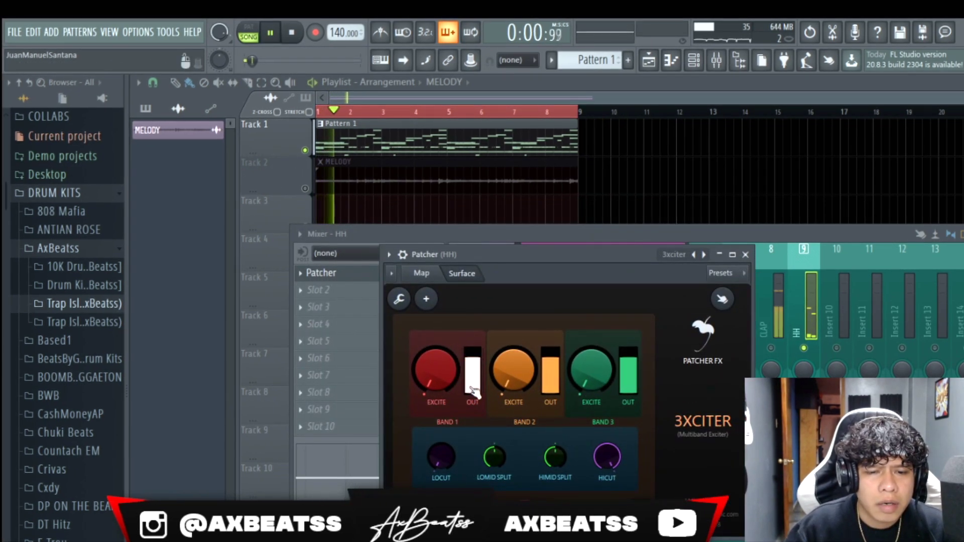
# Raise the Excite amount of all three bands, the outputs of bands 1 and 2, and the lo-mid split during playback.
pyautogui.moveTo(525, 372); pyautogui.dragTo(495, 293)
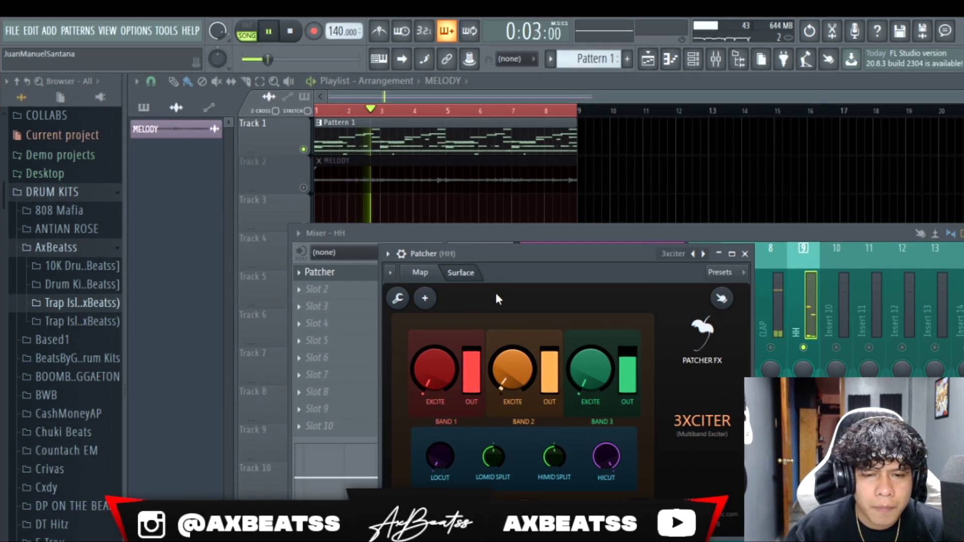
pyautogui.moveTo(512, 359); pyautogui.dragTo(512, 319)
pyautogui.moveTo(590, 370); pyautogui.dragTo(590, 317)
pyautogui.moveTo(432, 369)
pyautogui.mouseDown()
pyautogui.moveTo(431, 337)
pyautogui.moveTo(432, 351)
pyautogui.mouseUp()
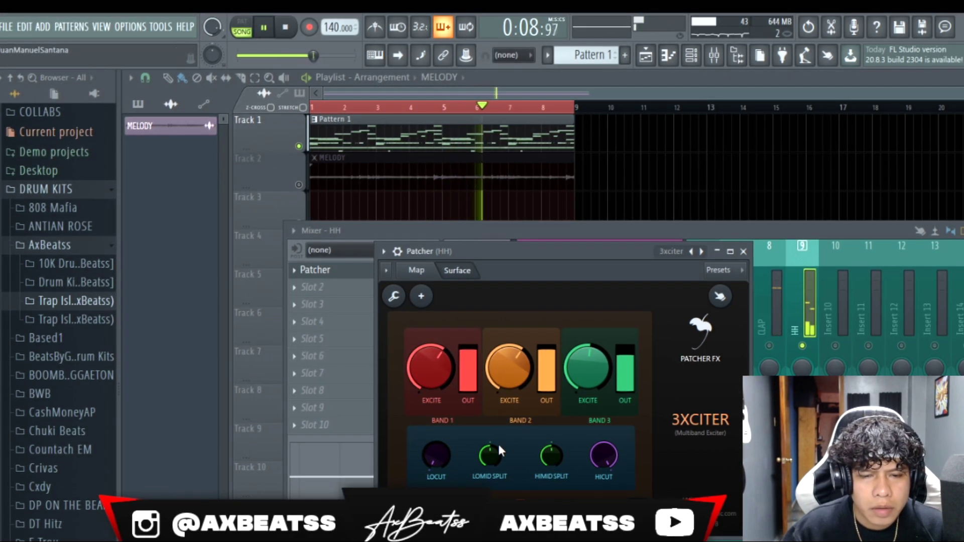
pyautogui.moveTo(491, 456); pyautogui.dragTo(491, 436)
pyautogui.press('space')
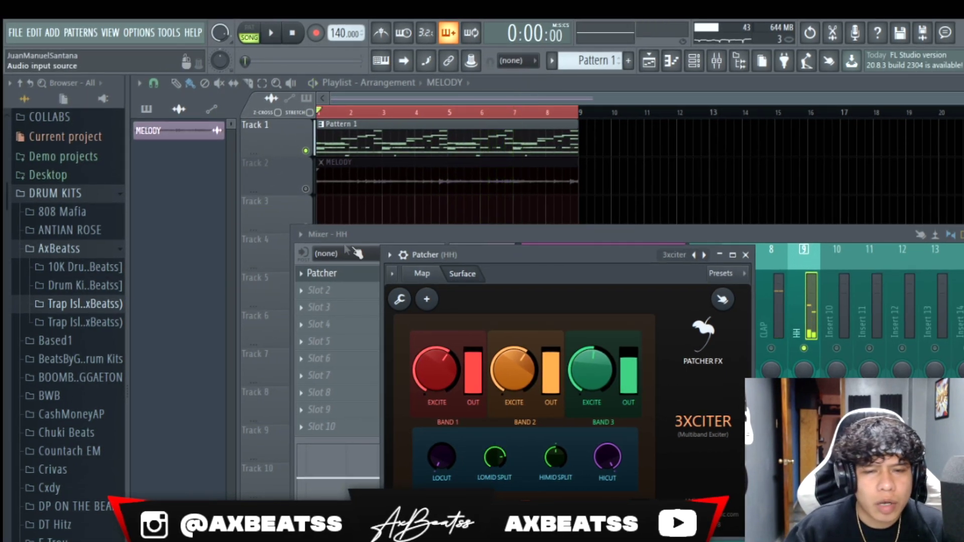
# Load the MultiSeq preset into the HH track's Patcher.
pyautogui.click(388, 255)
pyautogui.moveTo(411, 308)
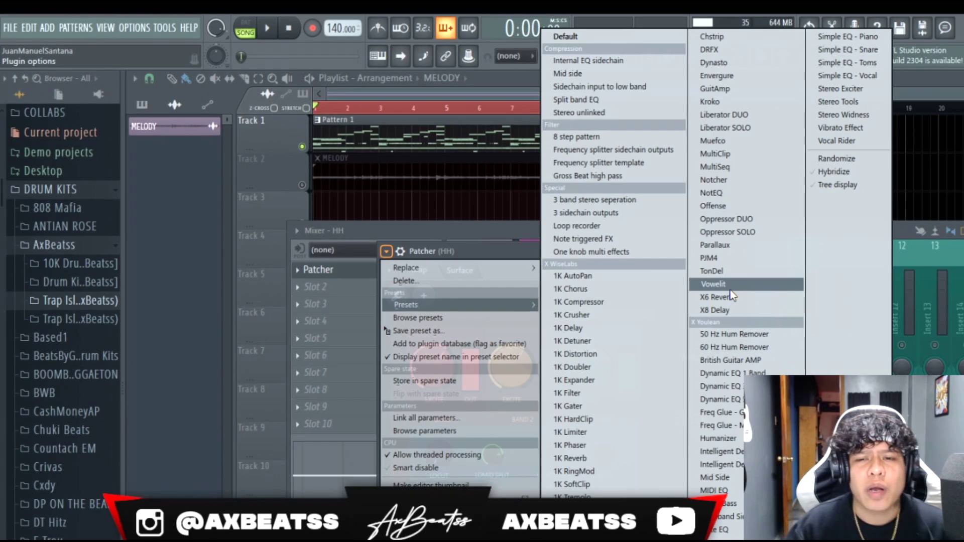
pyautogui.click(731, 164)
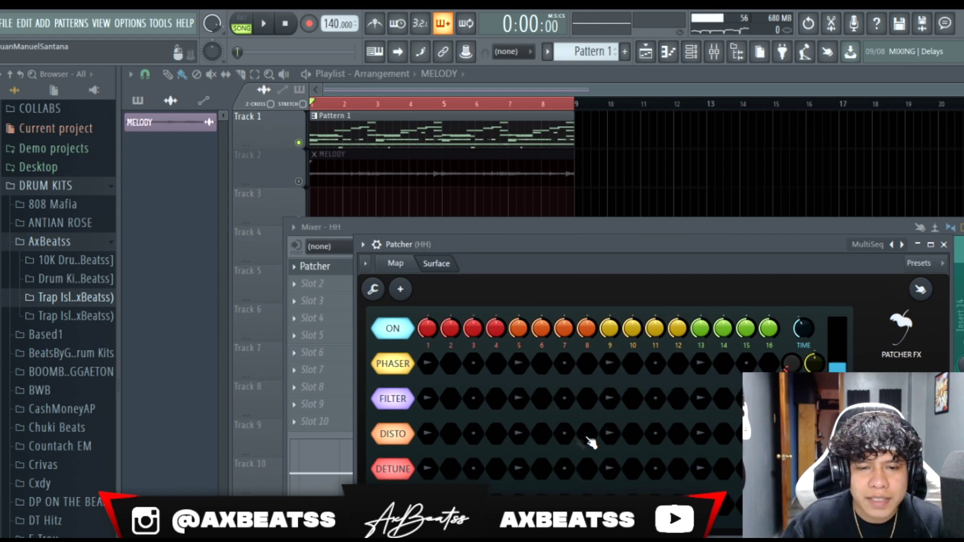
# During playback, enable phaser steps 6 and 16, filter step 13, disto steps 9 and 13, and detune steps 10 and 11, and close Patcher.
pyautogui.press('space')
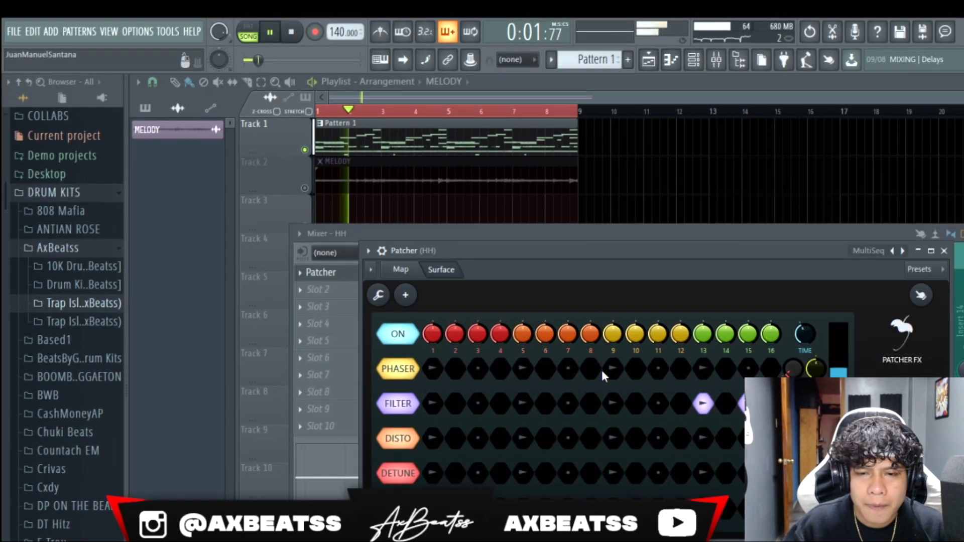
pyautogui.click(612, 438)
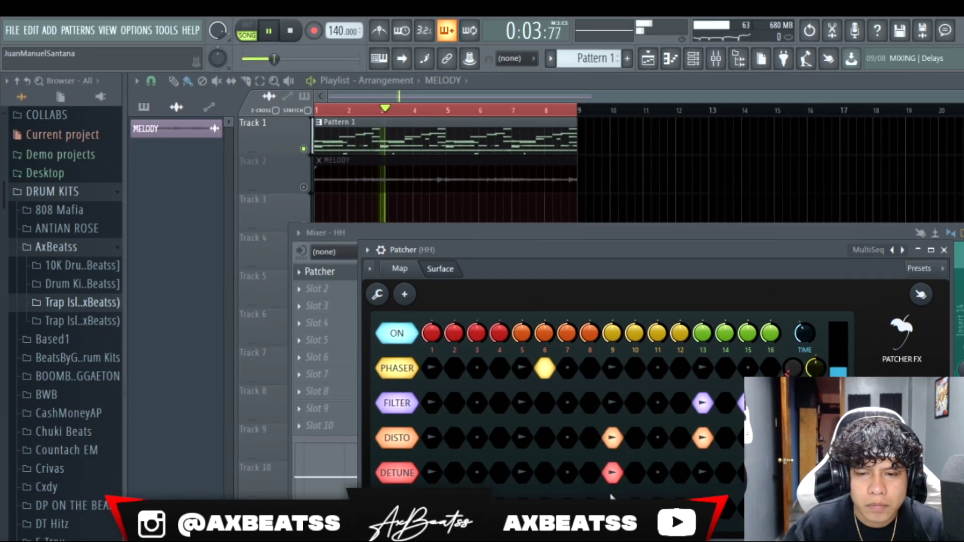
pyautogui.click(656, 473)
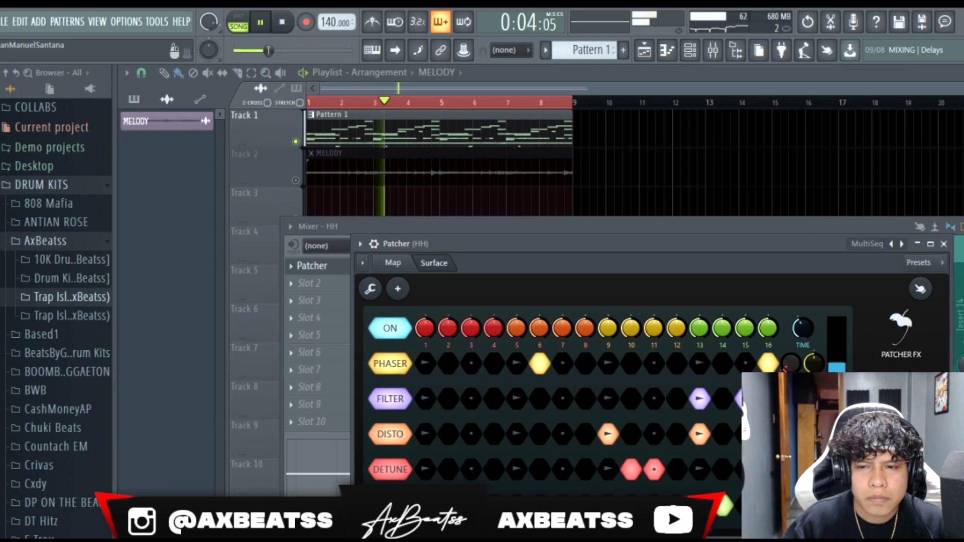
pyautogui.press('Escape')
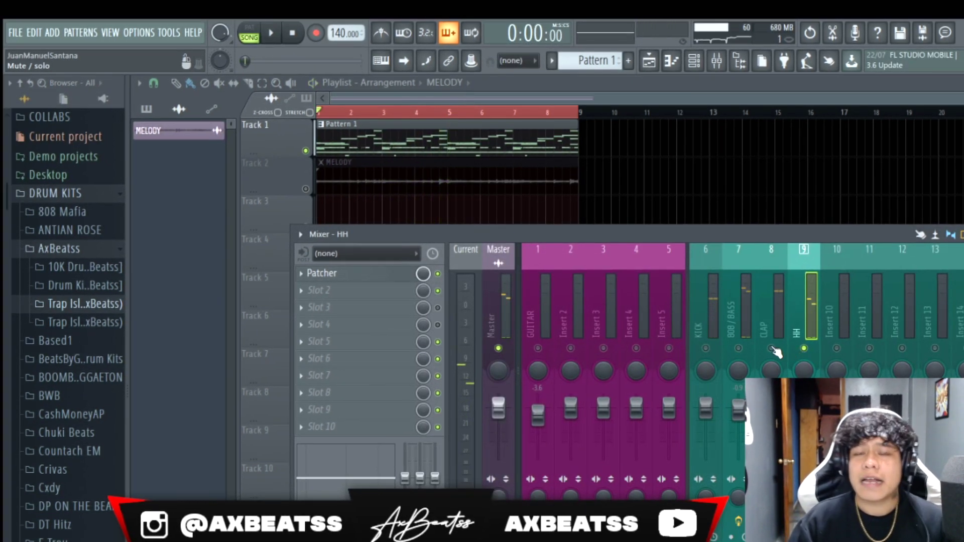
# Play the beat with all mixer tracks unmuted, and unmute the MELODY track in the playlist.
pyautogui.press('space')
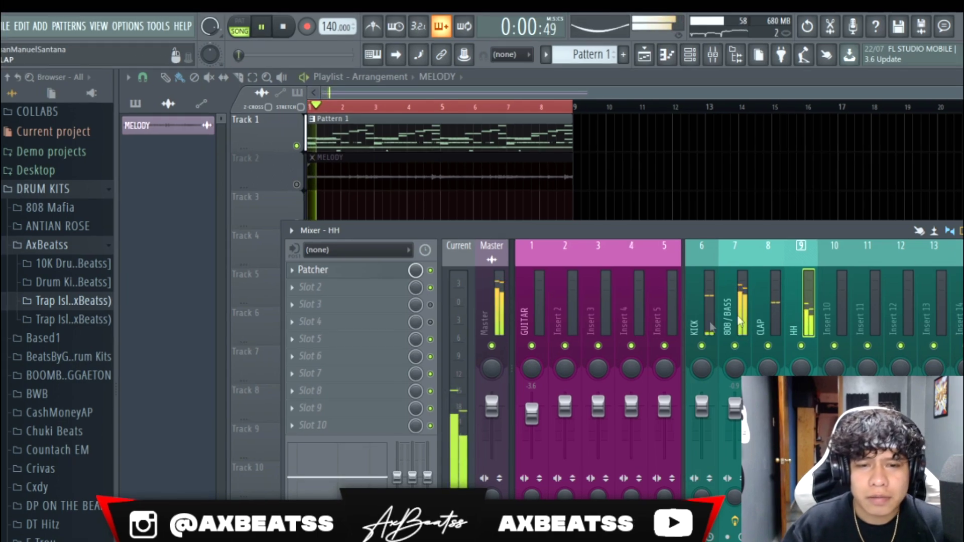
pyautogui.press('Escape')
pyautogui.click(690, 56)
pyautogui.press('Escape')
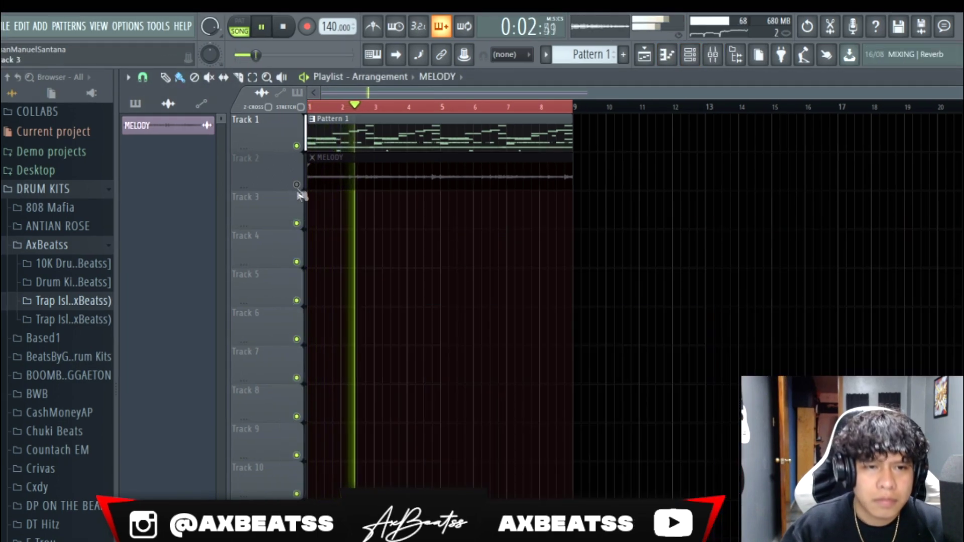
pyautogui.click(297, 184)
# Bring back the mixer, open the HH track's Patcher while the full beat plays, and stop playback.
pyautogui.click(713, 56)
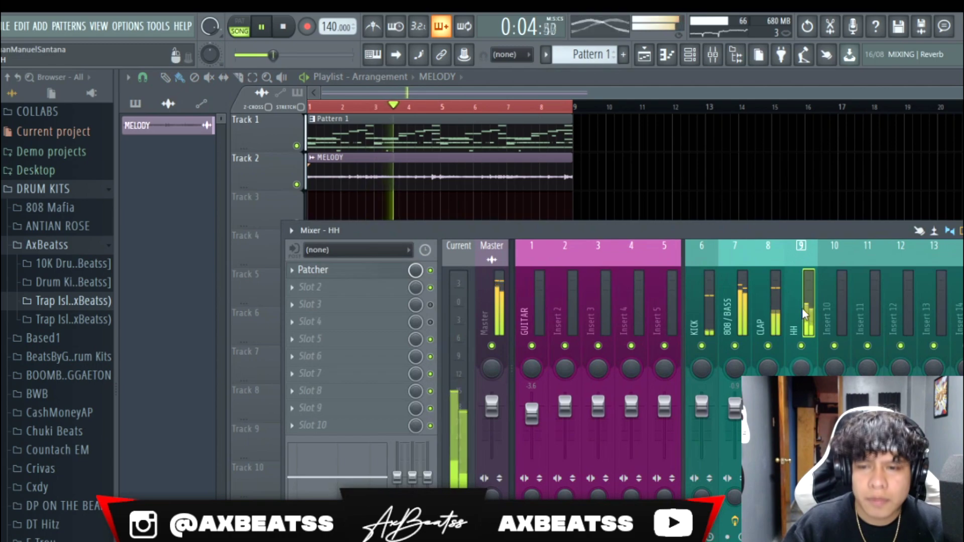
pyautogui.click(329, 272)
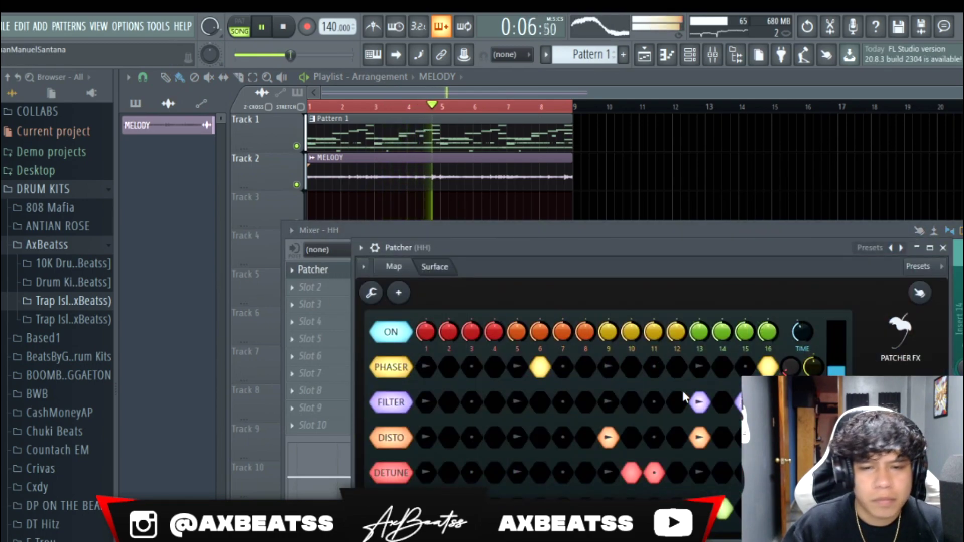
pyautogui.press('space')
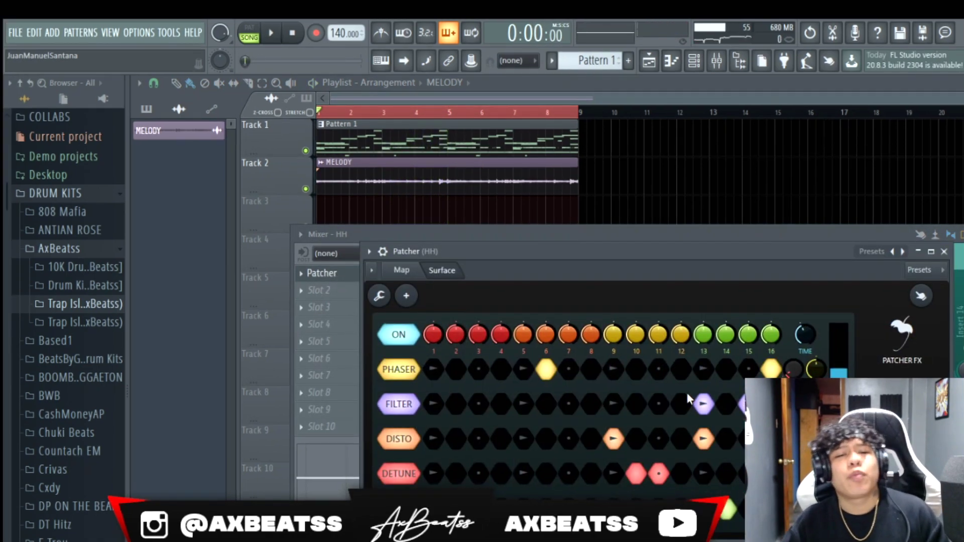
# Close the Patcher window and review its preset list from the HH effect slot without choosing another preset.
pyautogui.click(369, 252)
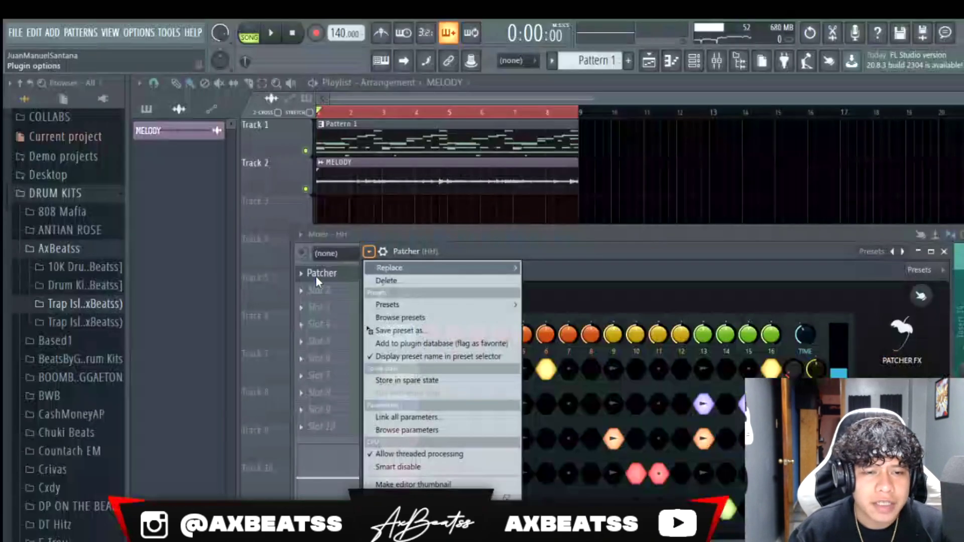
pyautogui.click(315, 275)
pyautogui.click(301, 274)
pyautogui.moveTo(345, 327)
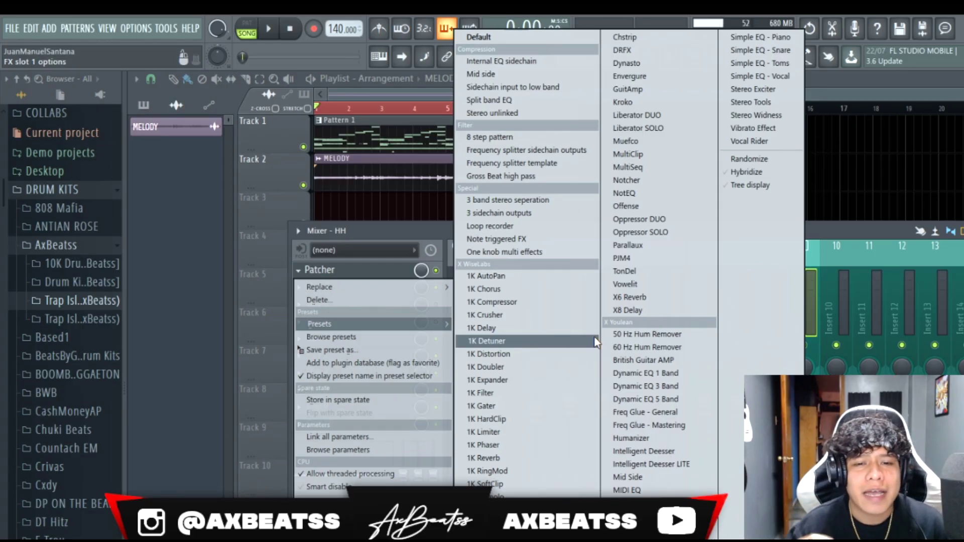
pyautogui.press('Escape')
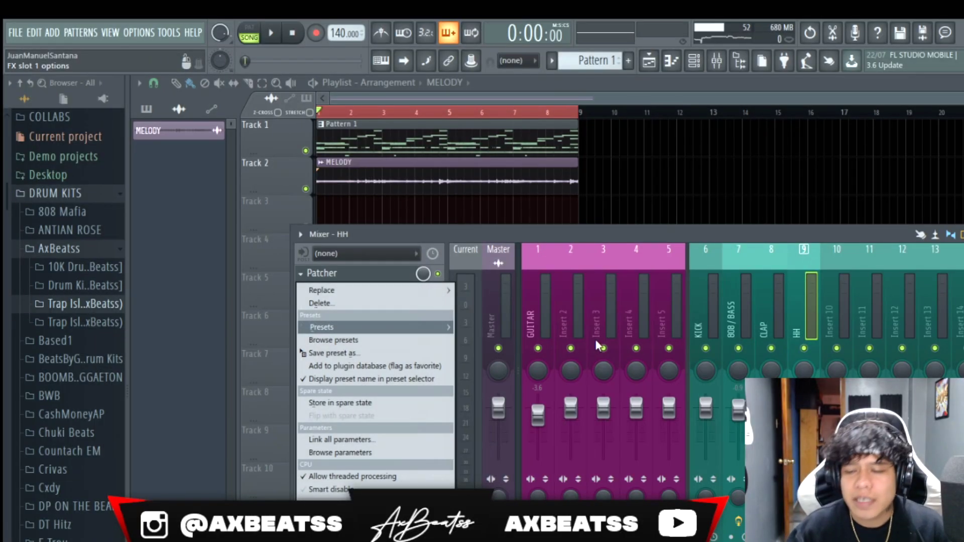
pyautogui.press('Escape')
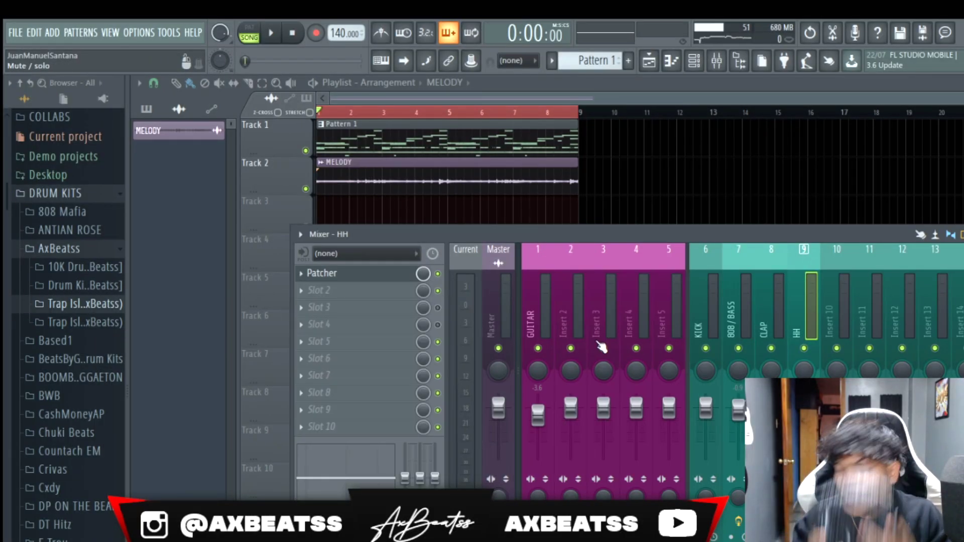